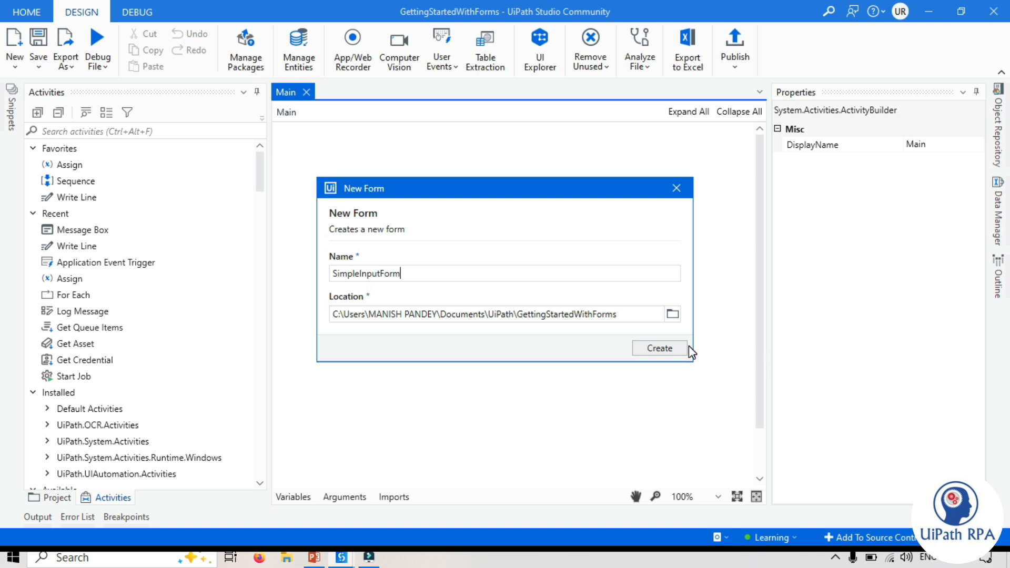
# Step: Create the new form named SimpleInputForm in the GettingStartedWithForms project folder
pyautogui.click(688, 347)
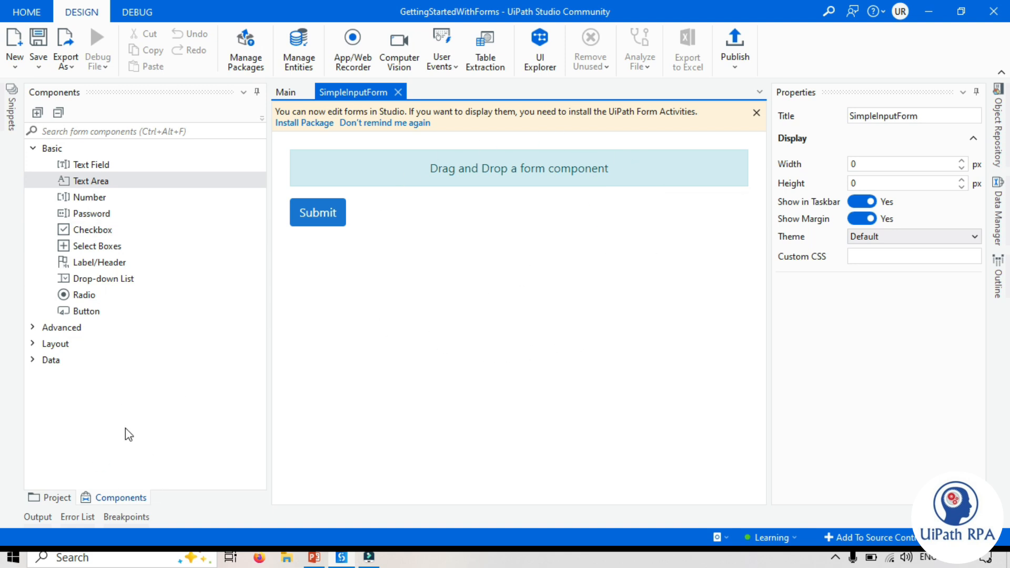
pyautogui.click(484, 318)
pyautogui.click(703, 304)
# Step: Find the UiPath.Form.Activities package among all packages, install version 24.10.5 and save the package changes
pyautogui.click(254, 55)
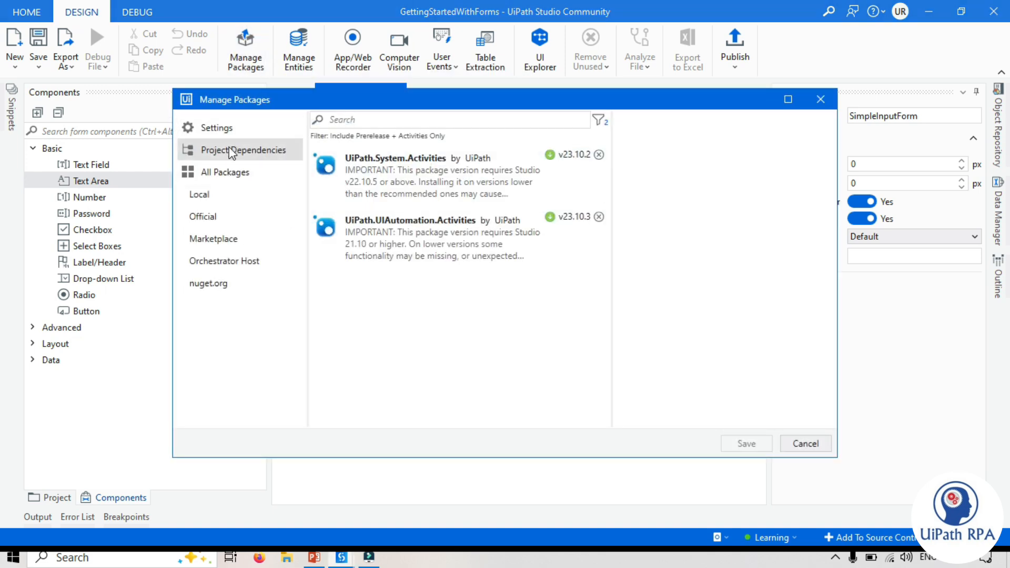
pyautogui.click(227, 173)
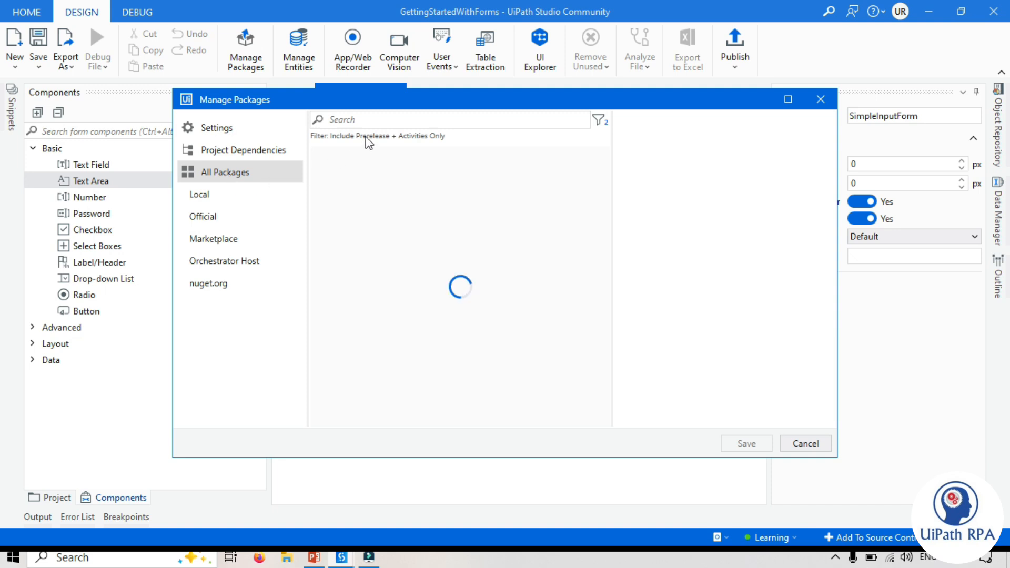
pyautogui.click(377, 119)
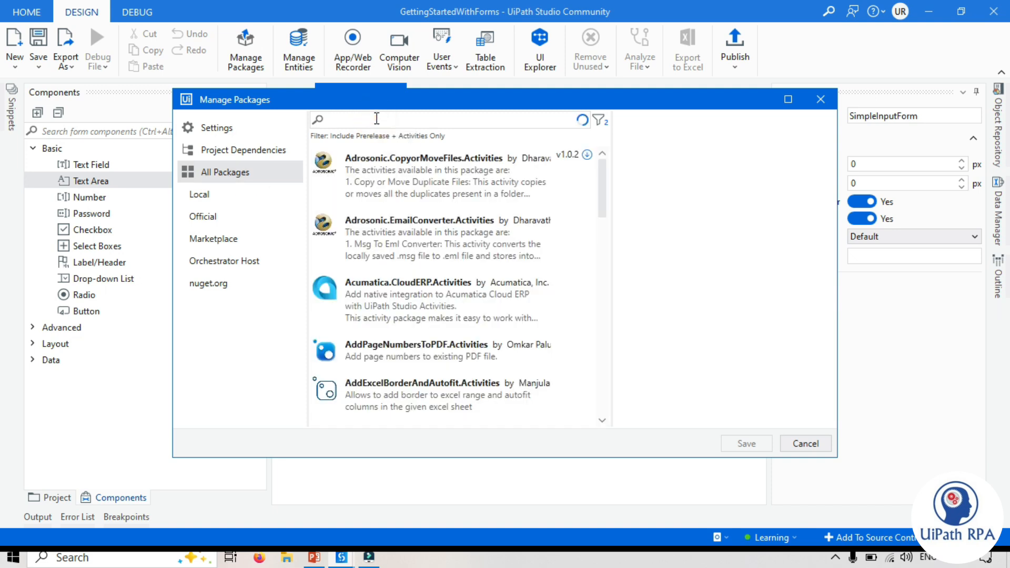
pyautogui.write('UiPath.Form')
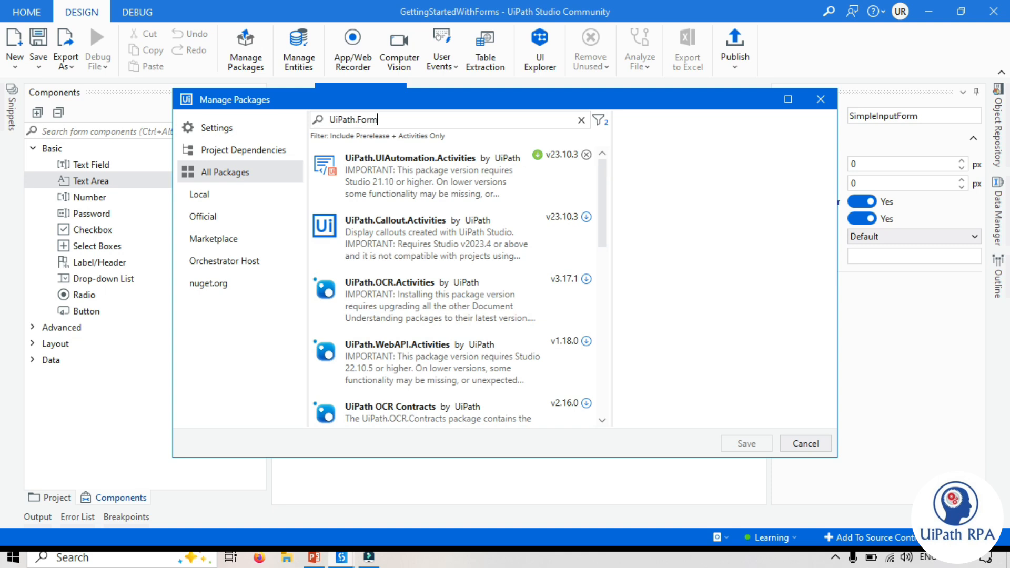
pyautogui.write('.Ac')
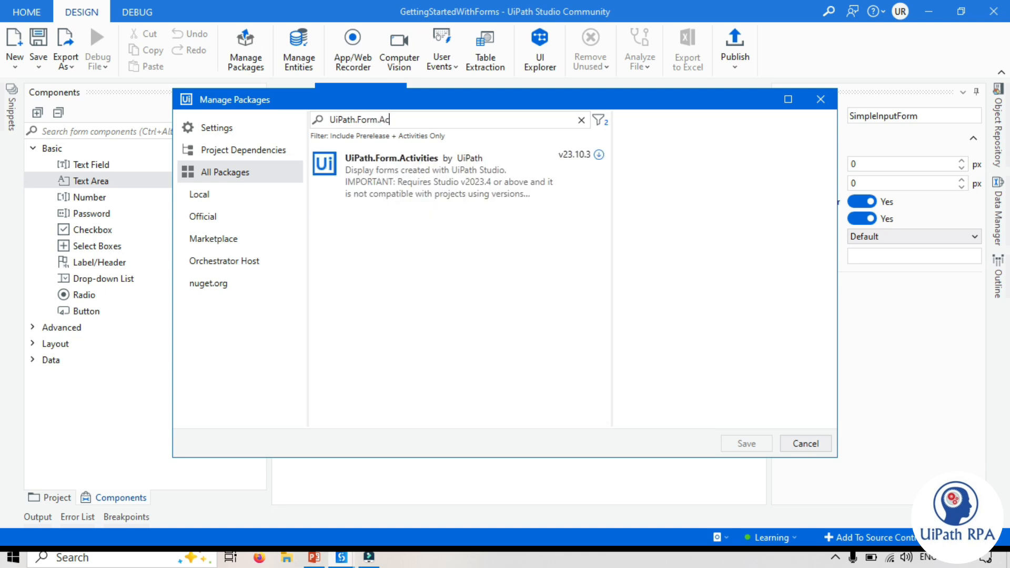
pyautogui.click(421, 178)
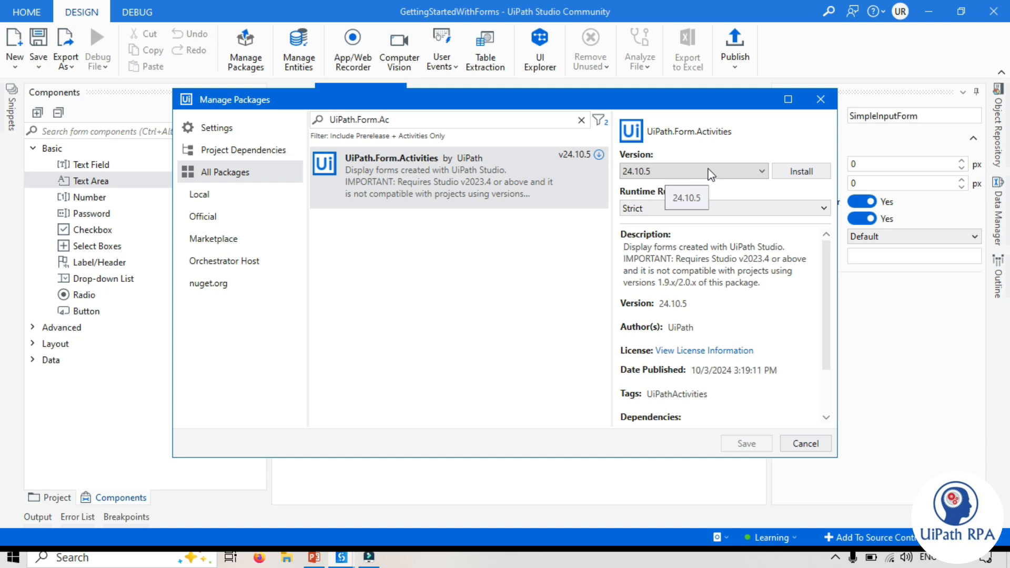
pyautogui.click(787, 170)
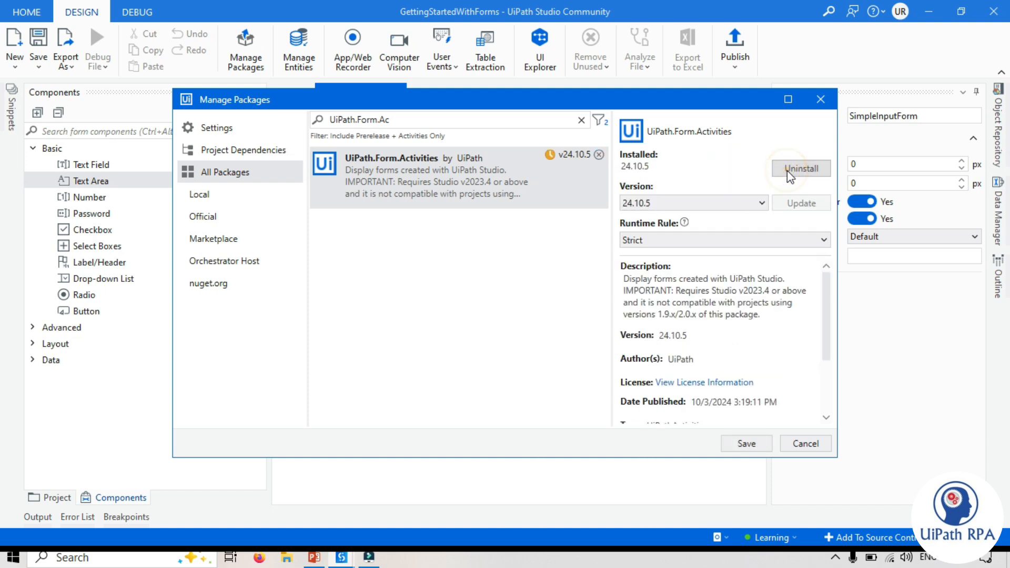
pyautogui.click(755, 446)
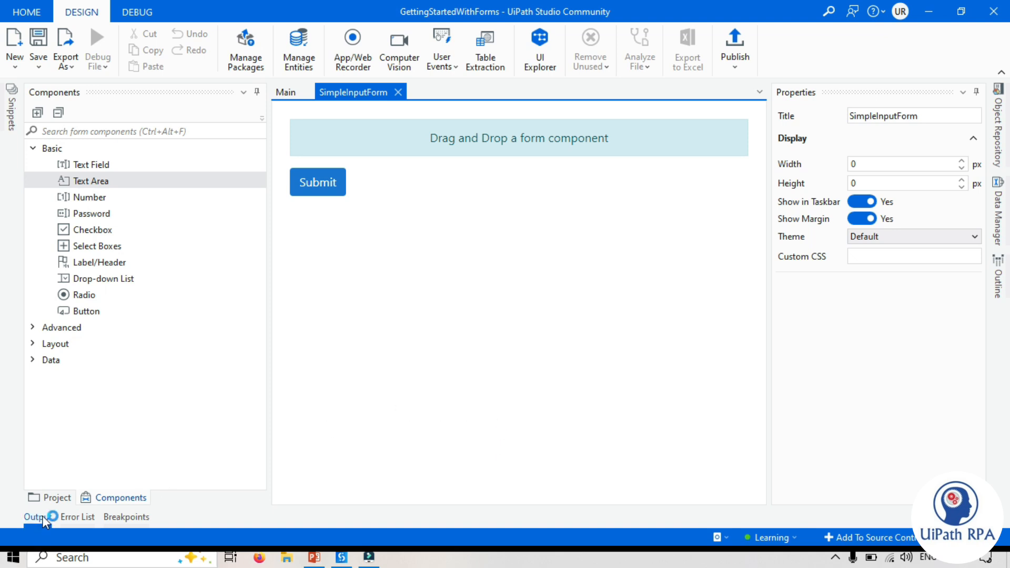
# Step: Examine the project's dependencies for the form activities package and return to the form components list
pyautogui.click(57, 497)
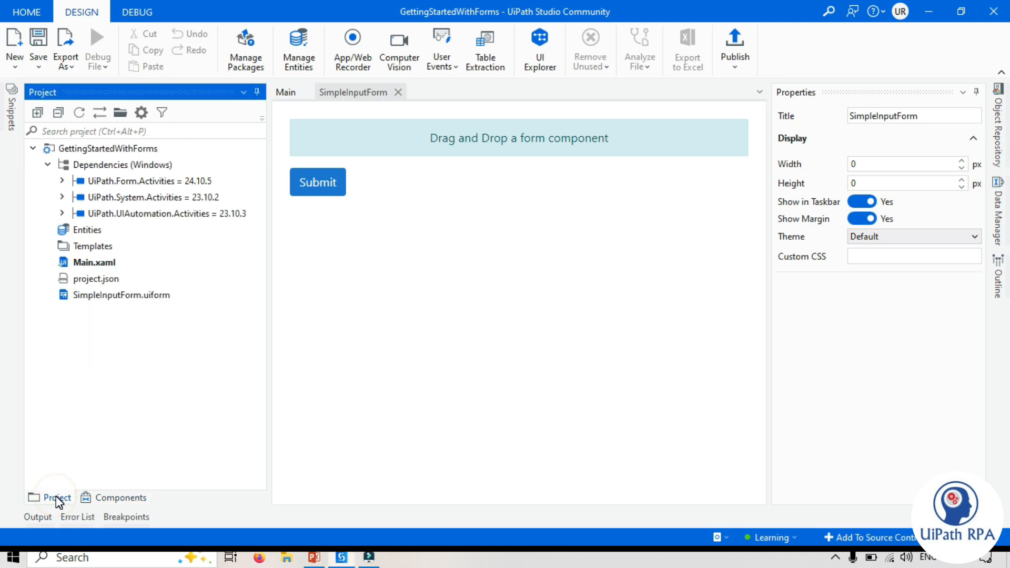
pyautogui.click(186, 395)
pyautogui.click(88, 410)
pyautogui.click(397, 331)
pyautogui.click(448, 277)
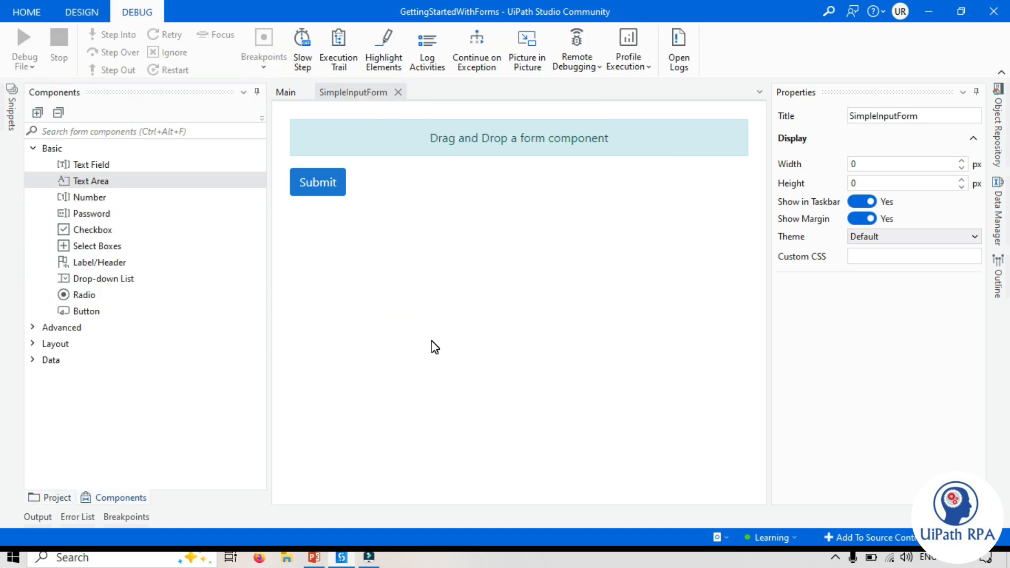
pyautogui.click(116, 499)
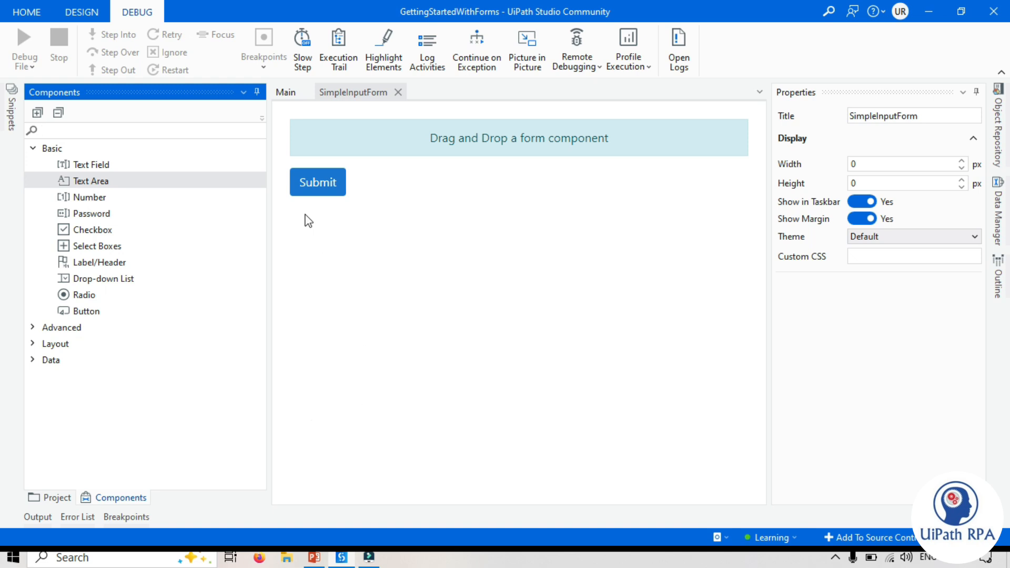
# Step: Examine the activities included in the installed UiPath.Form.Activities package from the Main workflow
pyautogui.click(286, 98)
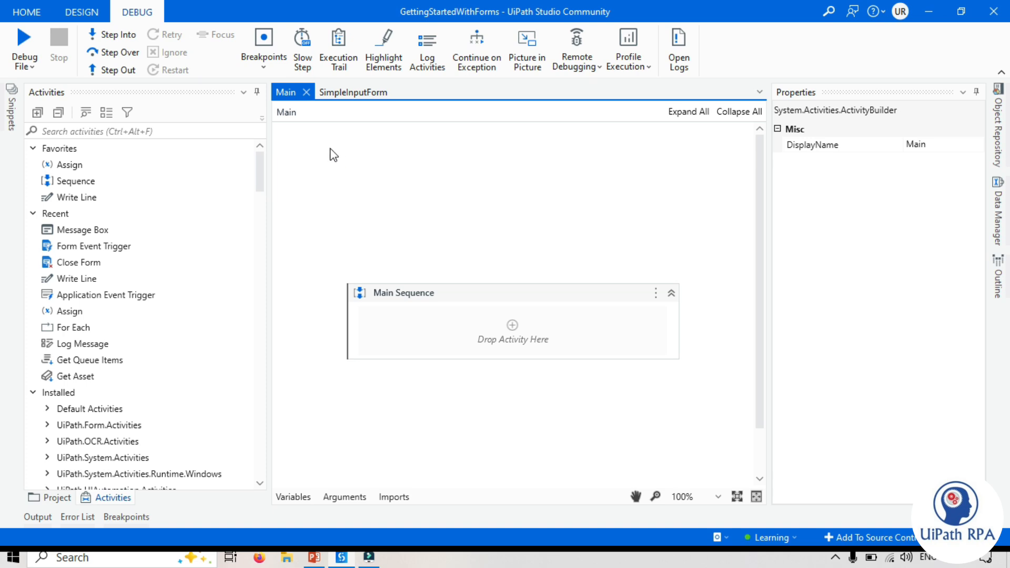
pyautogui.moveTo(103, 231); pyautogui.dragTo(283, 243)
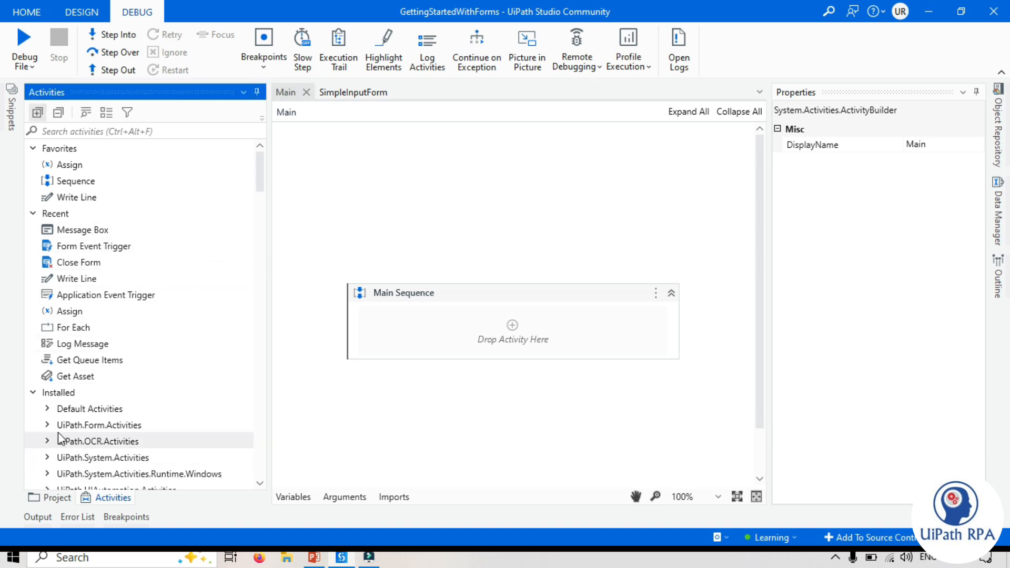
pyautogui.scroll(-4, 59, 441)
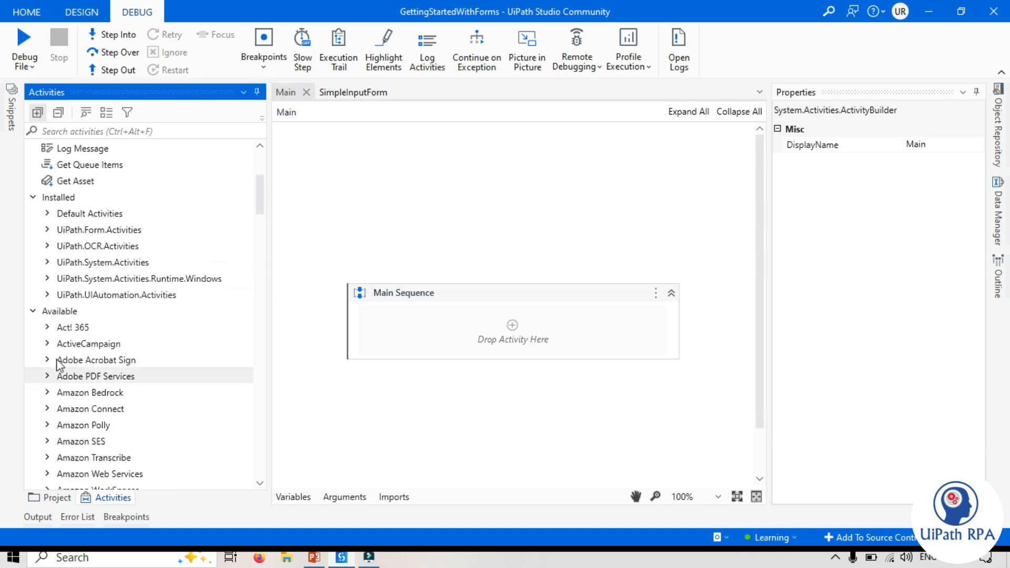
pyautogui.click(47, 230)
pyautogui.scroll(-2, 86, 273)
pyautogui.scroll(2, 152, 269)
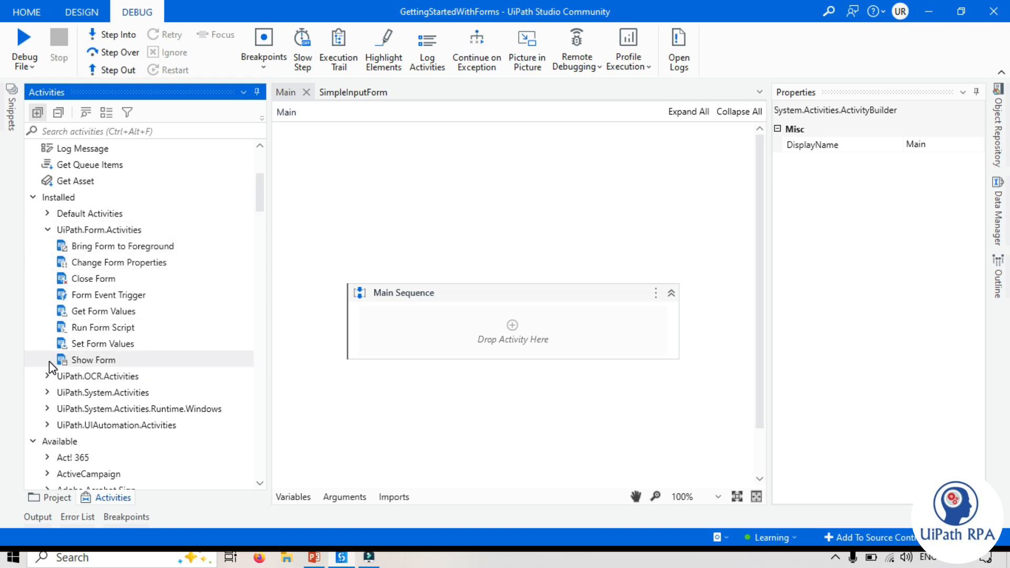
pyautogui.click(336, 210)
# Step: Return to SimpleInputForm and review the Basic, Advanced, Layout and Data form component categories
pyautogui.click(359, 97)
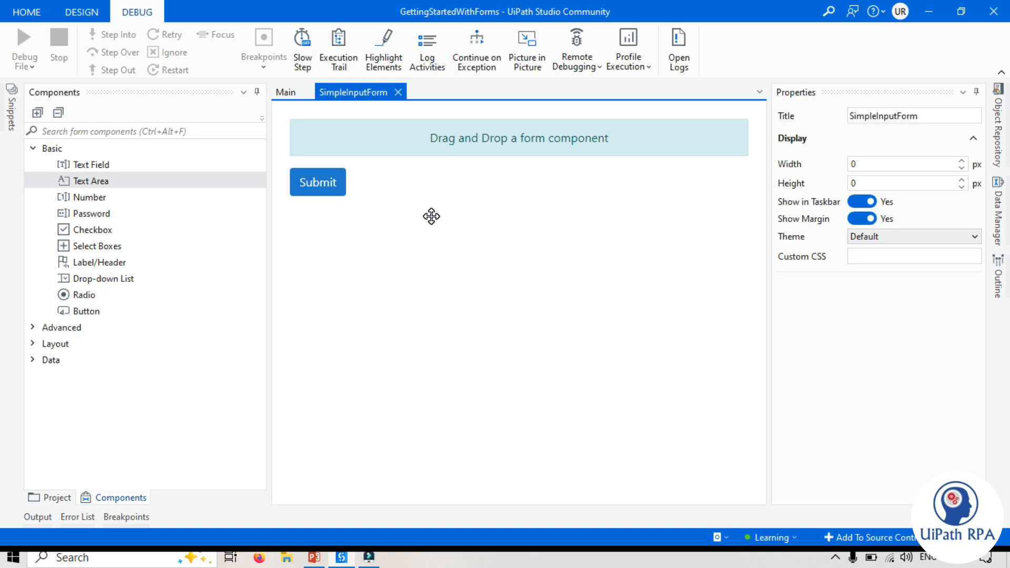
pyautogui.click(73, 438)
pyautogui.click(34, 149)
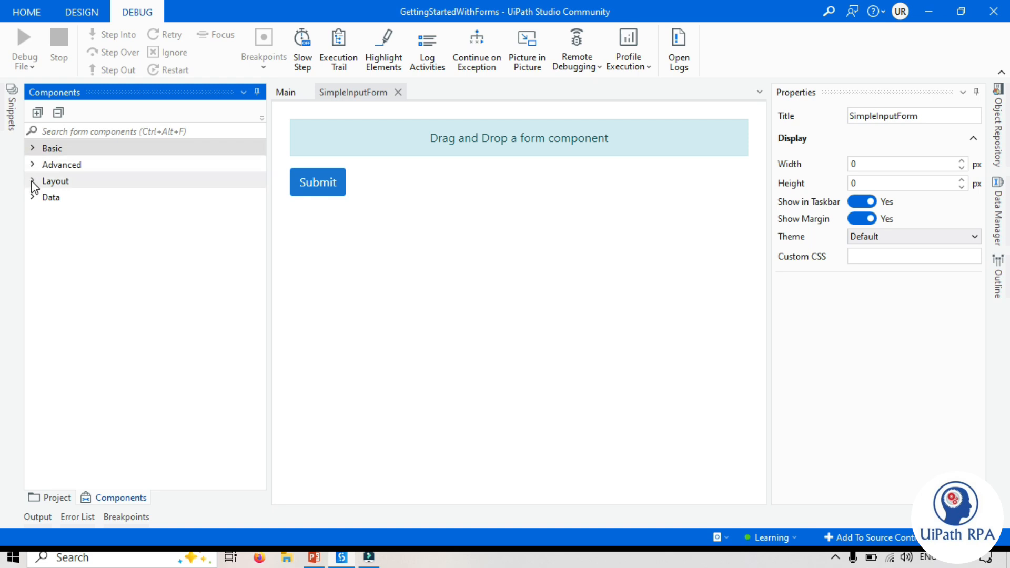
pyautogui.click(31, 149)
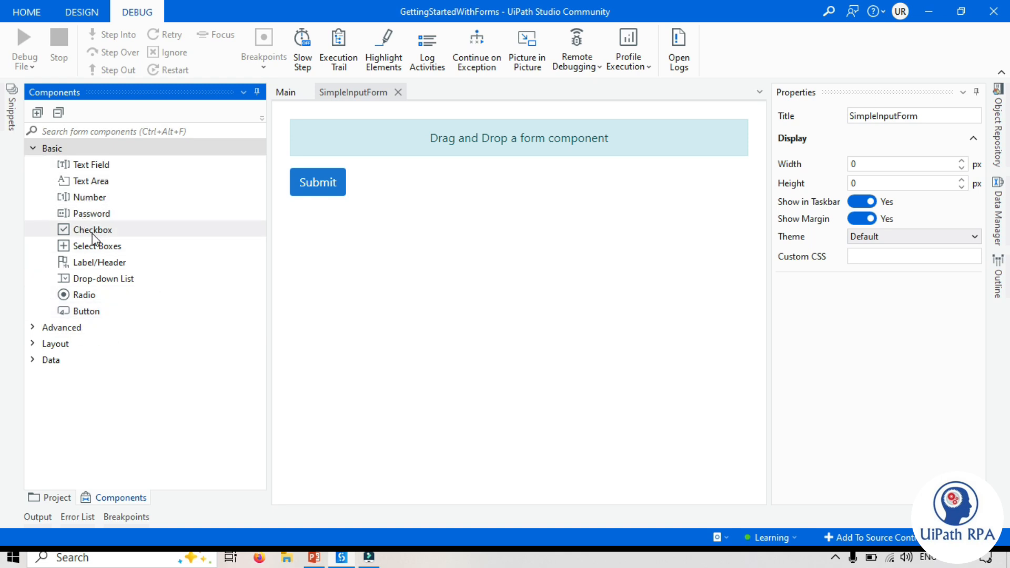
pyautogui.click(35, 328)
pyautogui.scroll(-1, 47, 343)
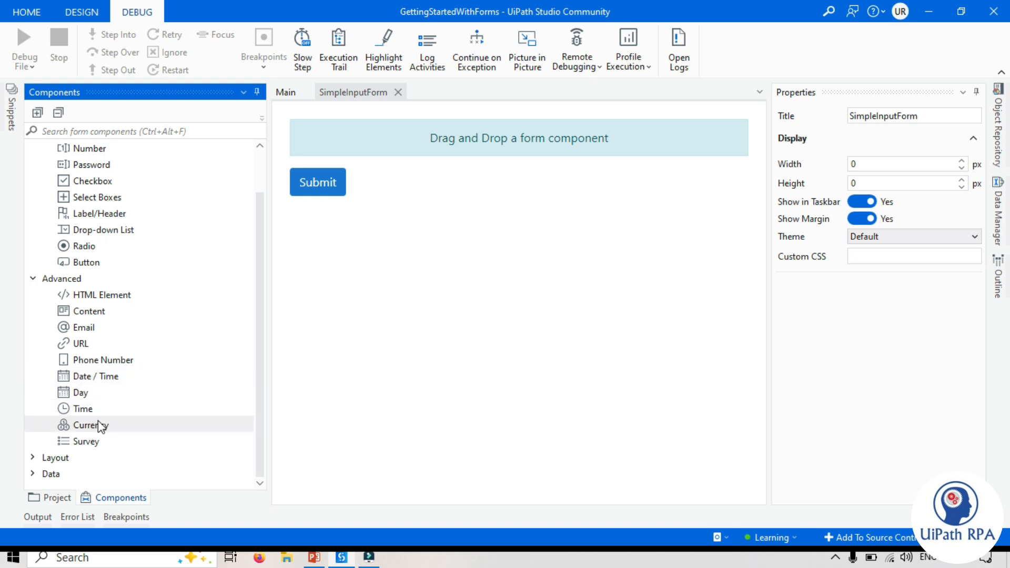
pyautogui.click(32, 457)
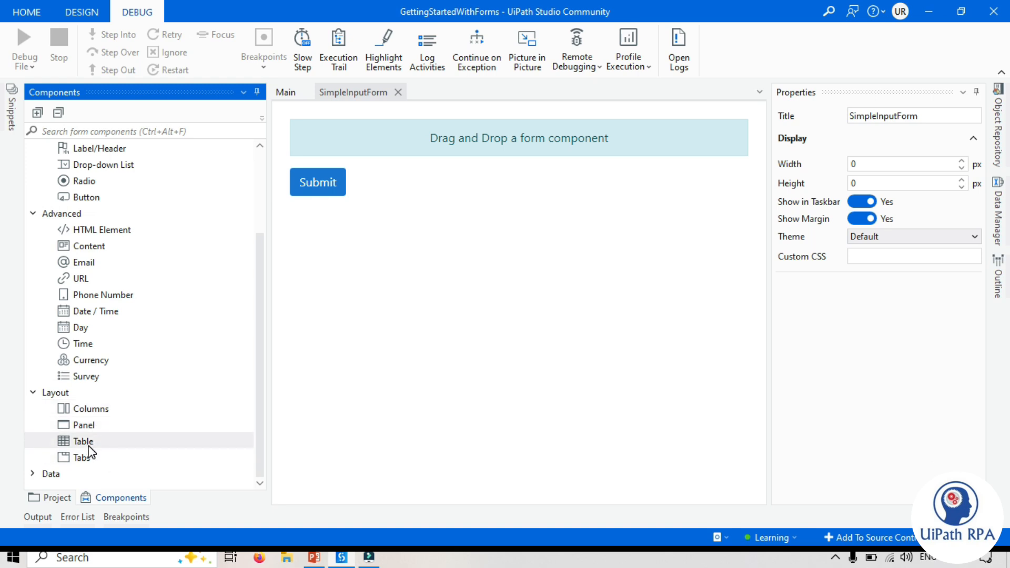
pyautogui.click(32, 474)
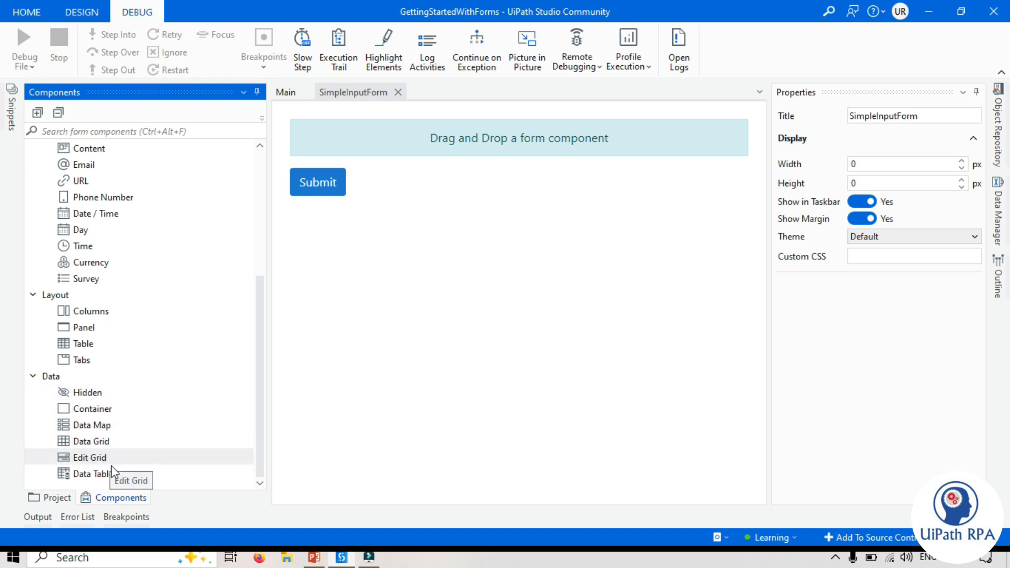
pyautogui.scroll(5, 126, 462)
# Step: Add a Label/Header component to SimpleInputForm above the Submit button
pyautogui.moveTo(478, 175)
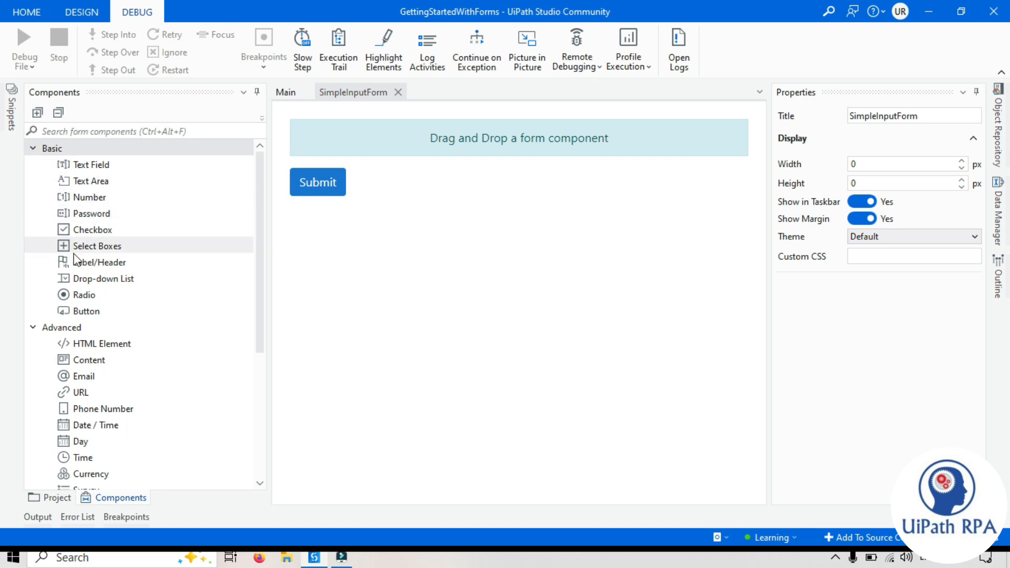
pyautogui.moveTo(87, 264); pyautogui.dragTo(504, 140)
pyautogui.moveTo(503, 182); pyautogui.dragTo(501, 179)
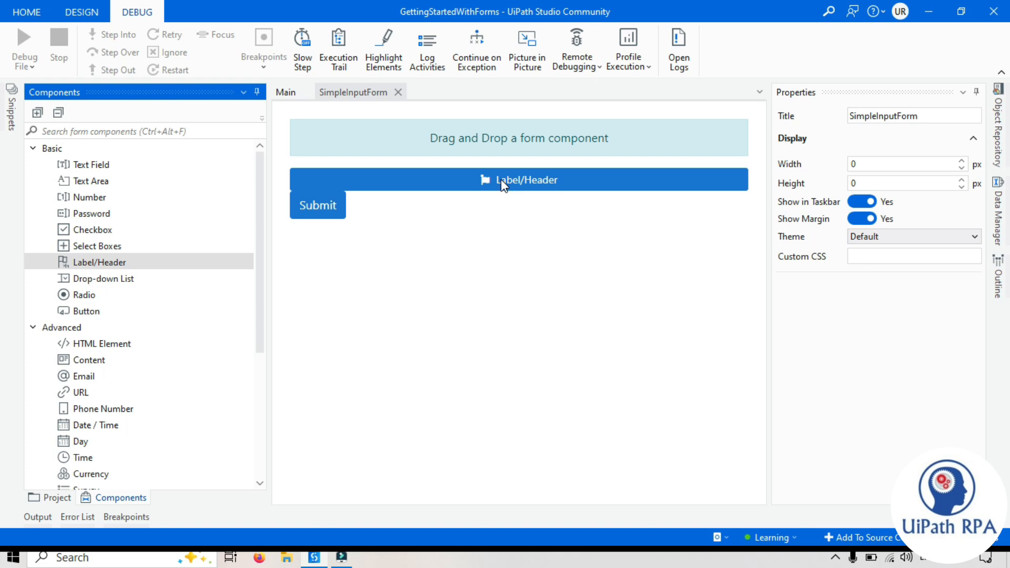
# Step: Set the Label/Header component's label size to Header - High
pyautogui.click(374, 189)
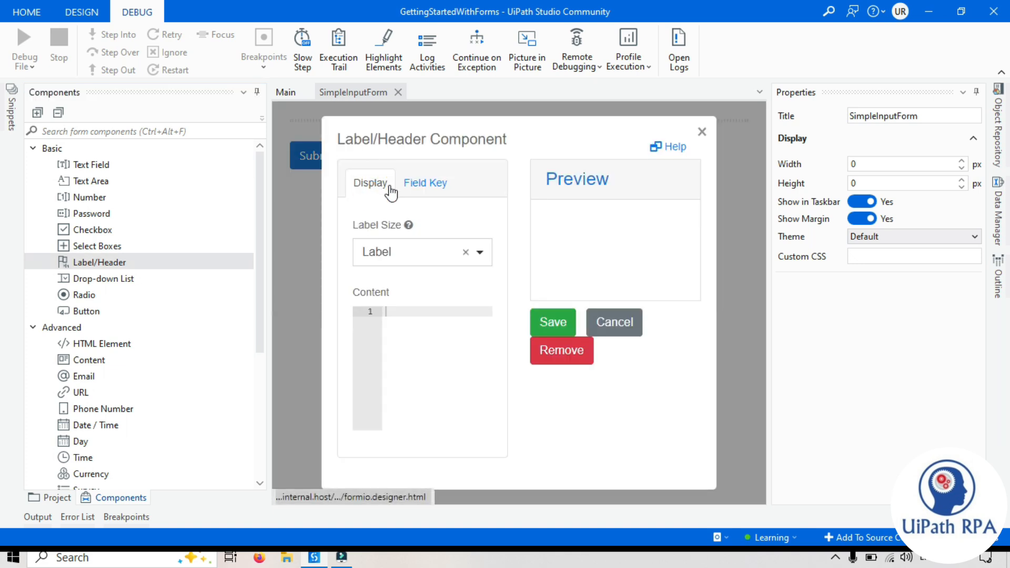
pyautogui.click(410, 190)
pyautogui.click(379, 184)
pyautogui.click(407, 259)
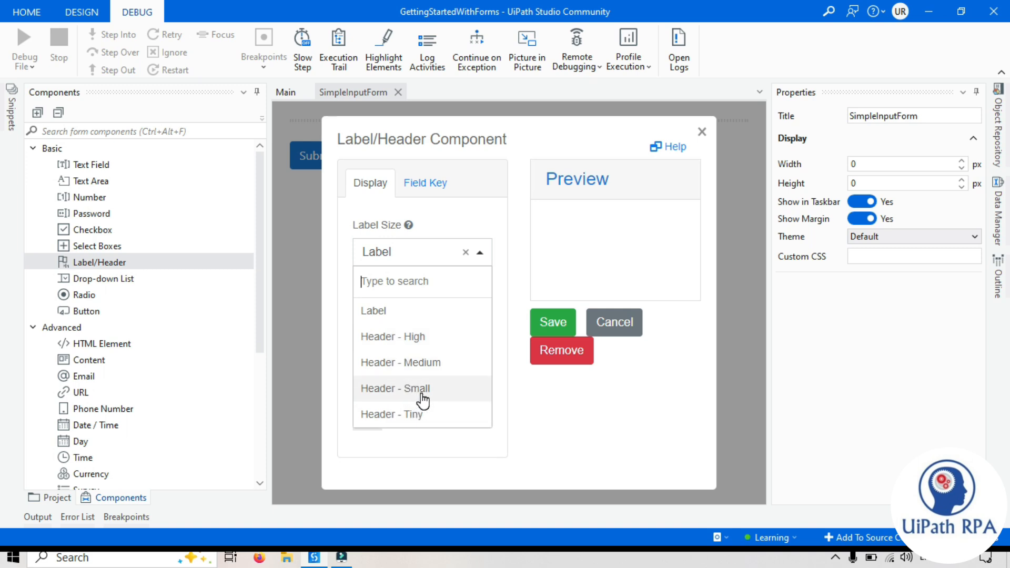
pyautogui.click(441, 340)
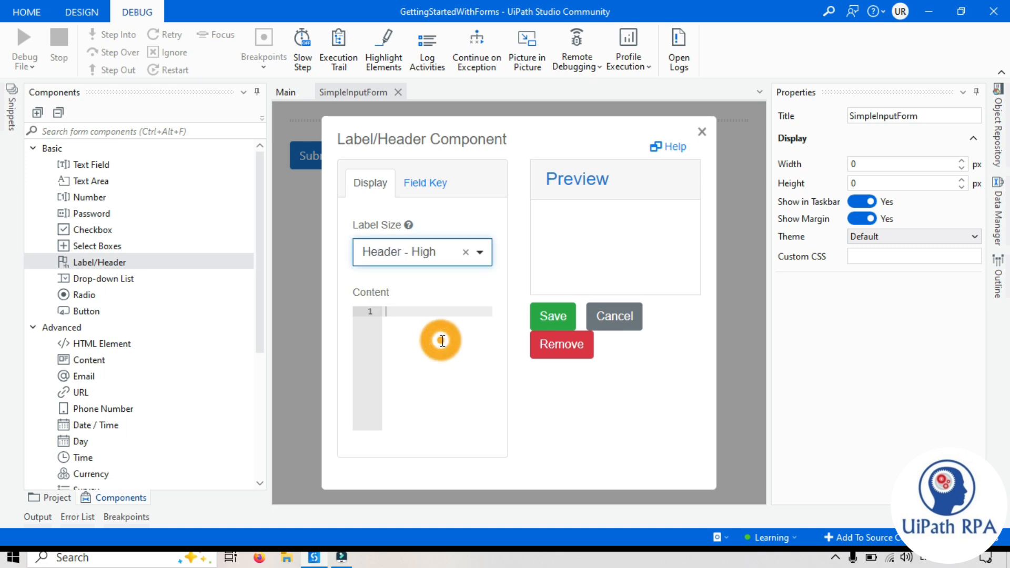
# Step: Enter "Simple Input Form" as the component's content and set its label size to Header - Medium
pyautogui.click(407, 310)
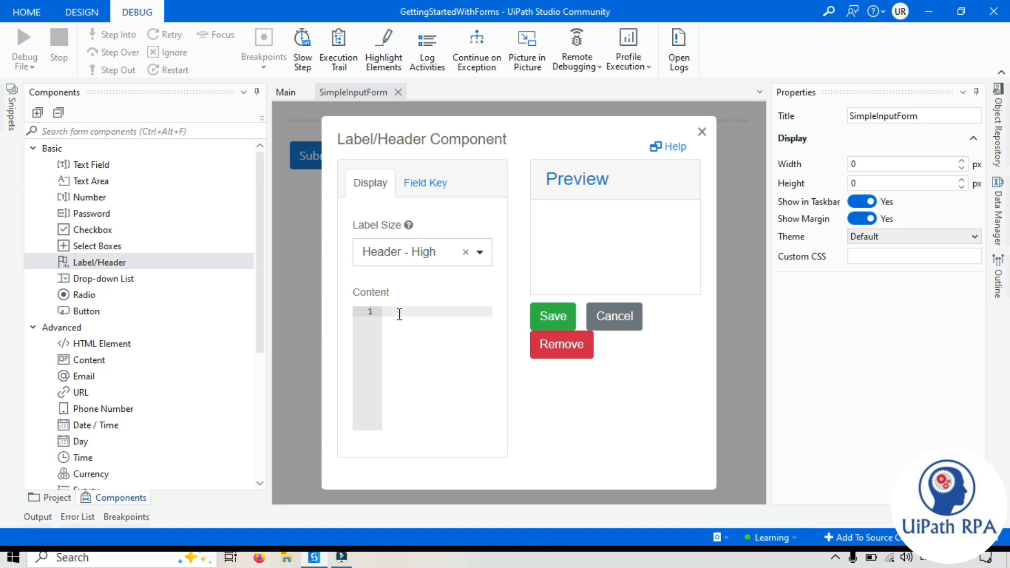
pyautogui.write('Simple ')
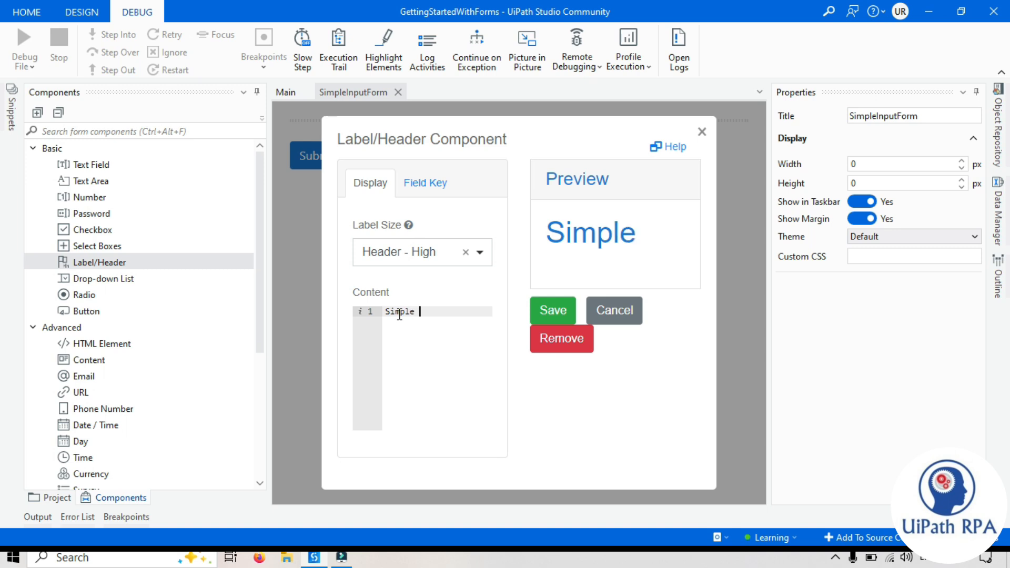
pyautogui.write('Input')
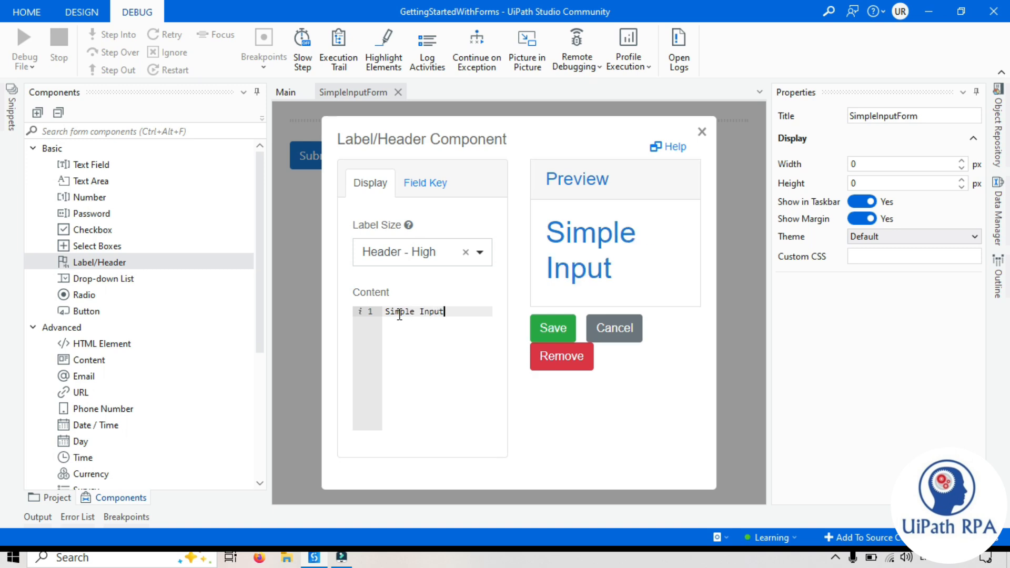
pyautogui.write(' Form')
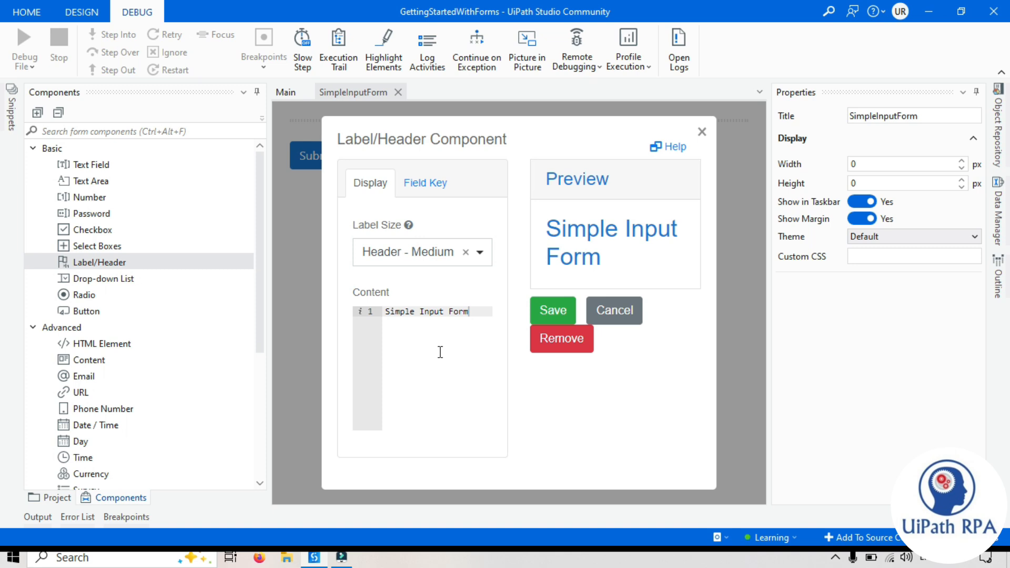
# Step: Wrap the header content "Simple Input Form" in opening and closing Font tags
pyautogui.hotkey('ctrl', 'a')
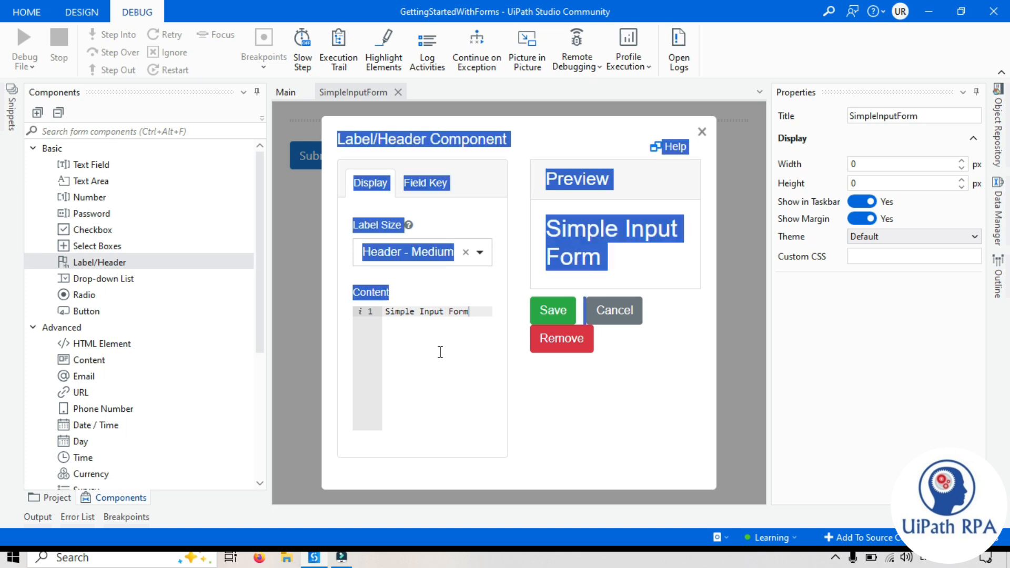
pyautogui.click(462, 338)
pyautogui.moveTo(474, 313); pyautogui.dragTo(385, 311)
pyautogui.hotkey('ctrl', 'c')
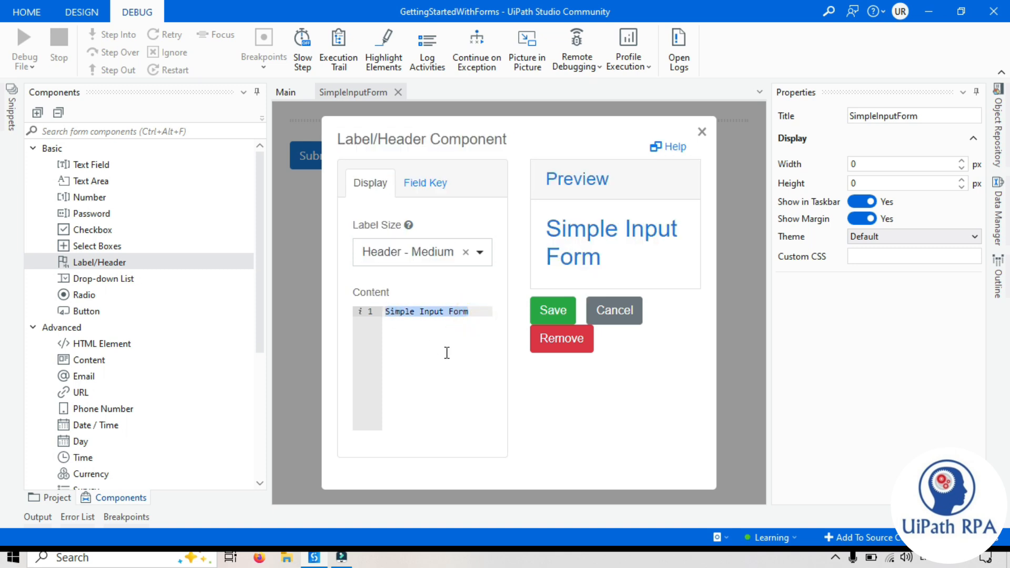
pyautogui.press('Delete')
pyautogui.write('<FOn')
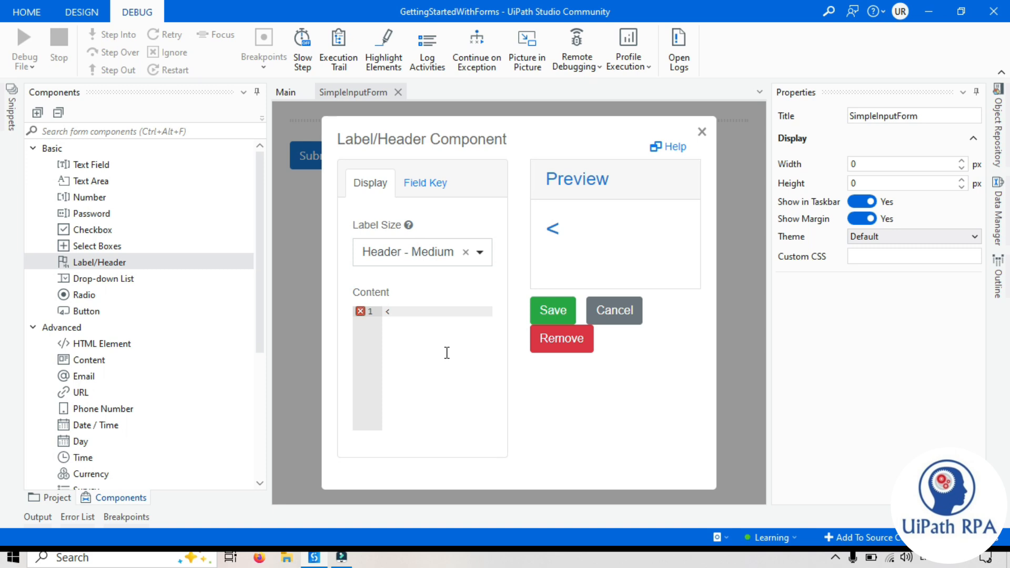
pyautogui.press('BackSpace')
pyautogui.press('BackSpace')
pyautogui.write('ont')
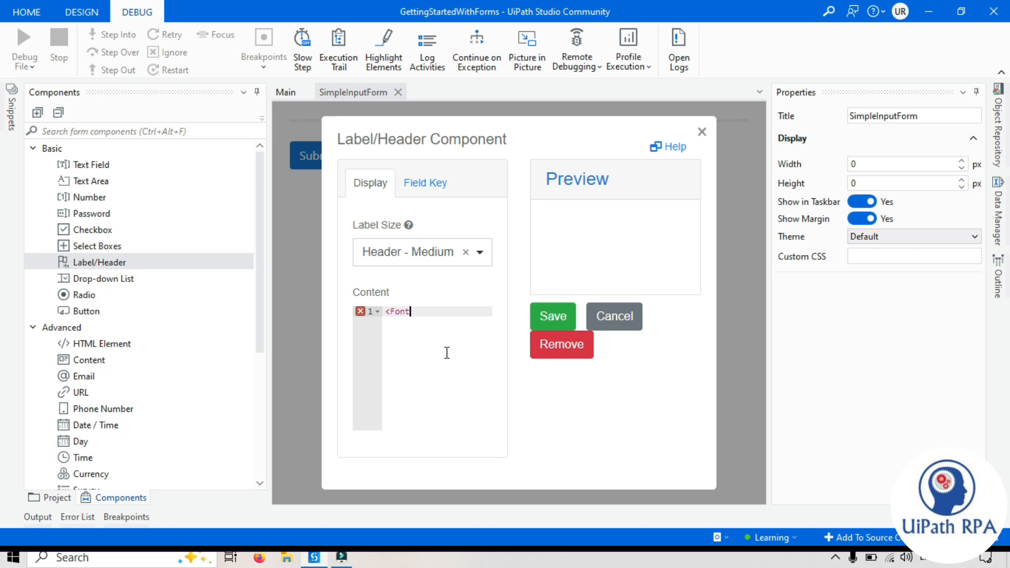
pyautogui.write('>Simple Input Form')
pyautogui.hotkey('ctrl', 'v')
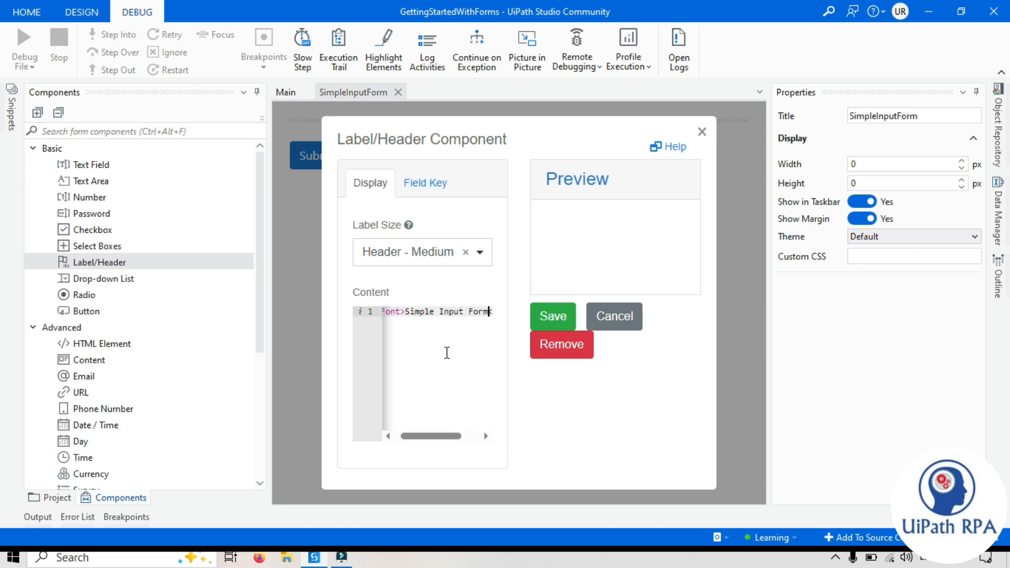
pyautogui.click(446, 354)
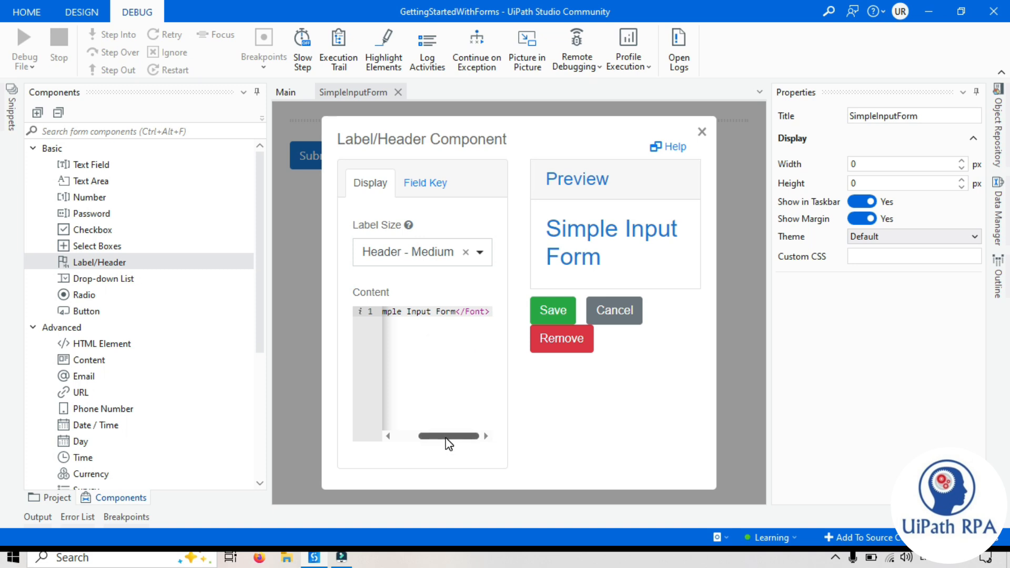
# Step: Add the attribute color=Red to the opening Font tag of the header content
pyautogui.moveTo(444, 435); pyautogui.dragTo(354, 437)
pyautogui.click(409, 310)
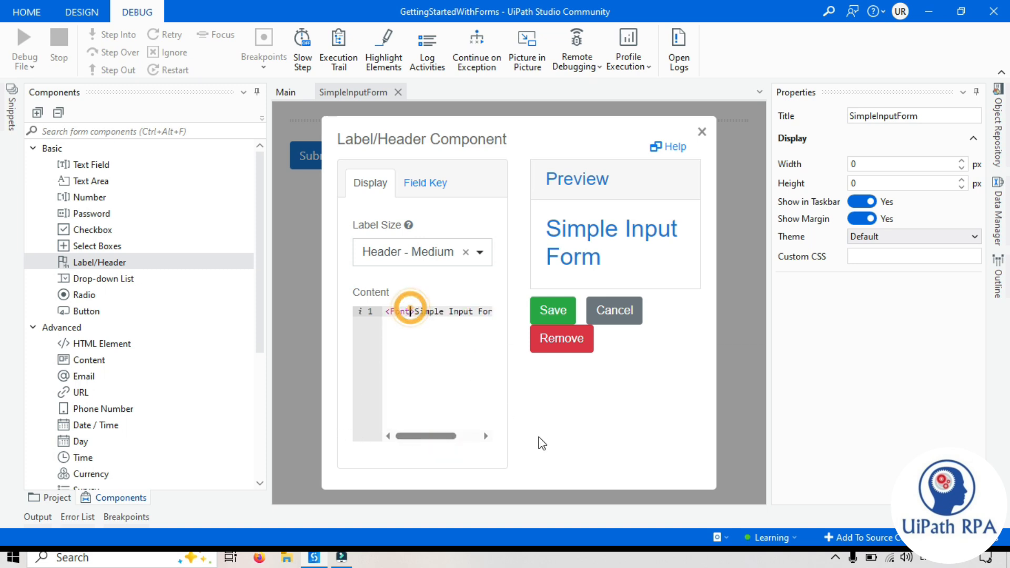
pyautogui.write('color=')
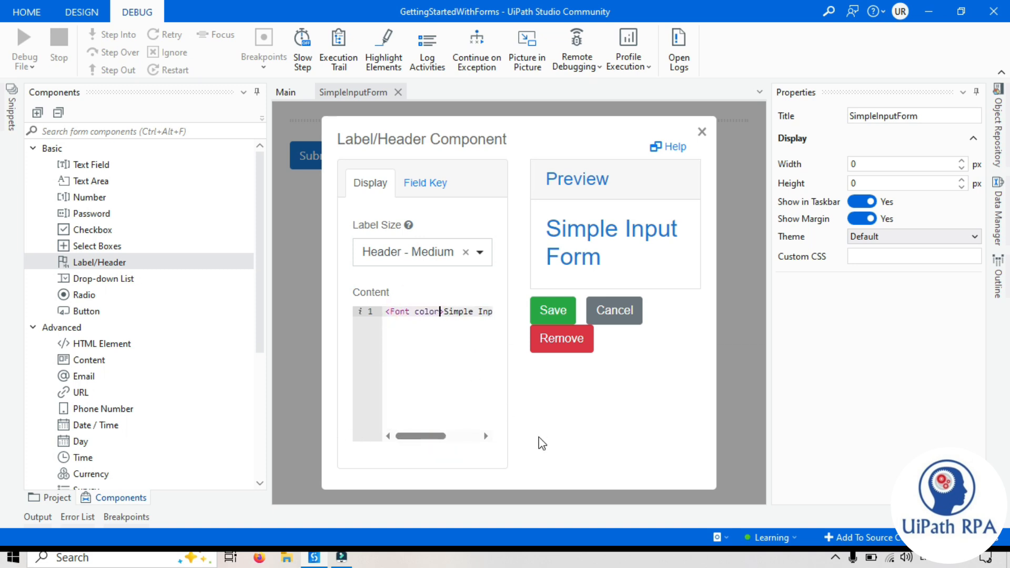
pyautogui.write('Red')
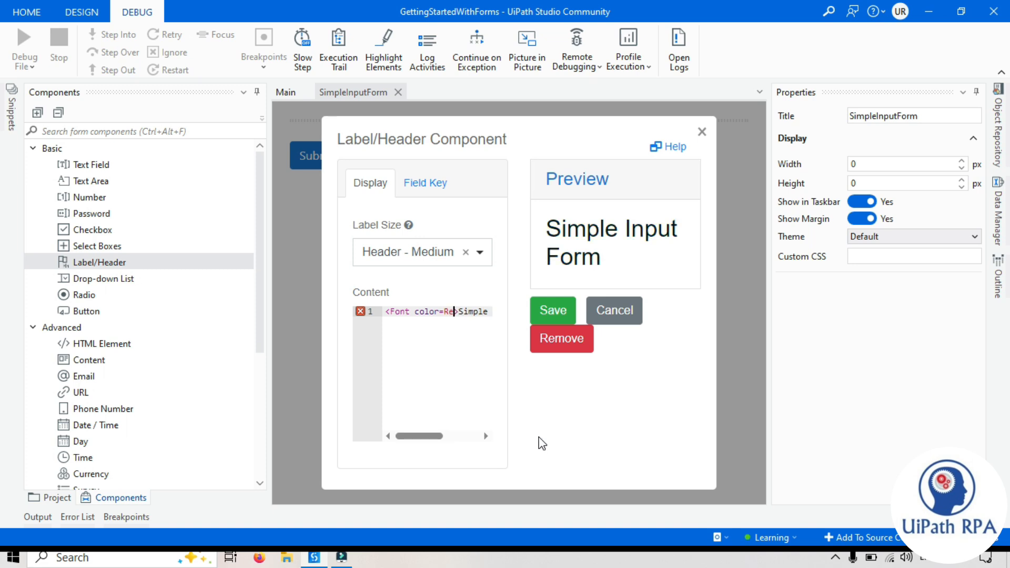
pyautogui.click(408, 367)
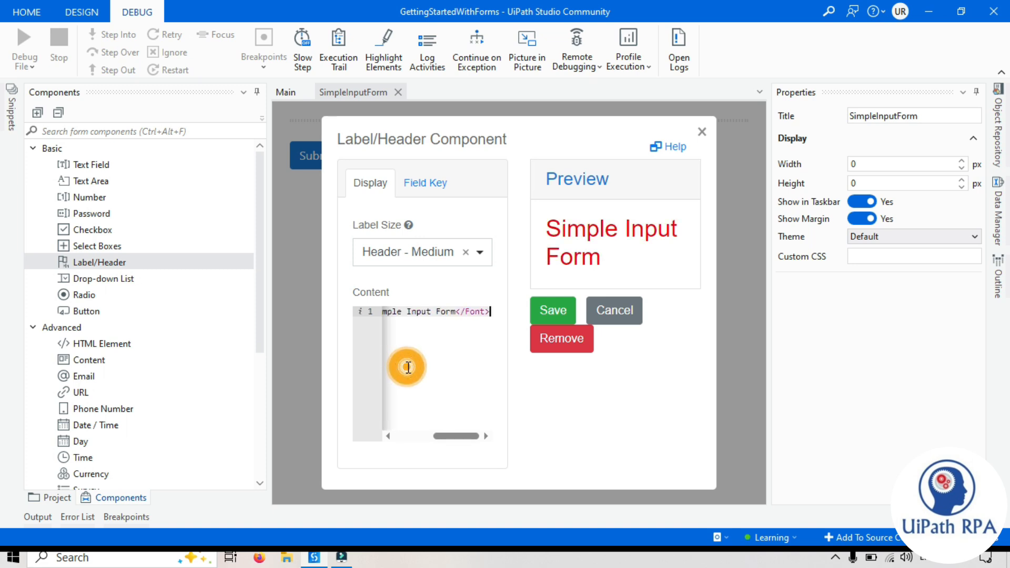
# Step: Insert a <b></b> tag pair directly before "Simple Input Form" inside the Font element
pyautogui.moveTo(452, 436)
pyautogui.mouseDown()
pyautogui.moveTo(401, 441)
pyautogui.moveTo(451, 441)
pyautogui.mouseUp()
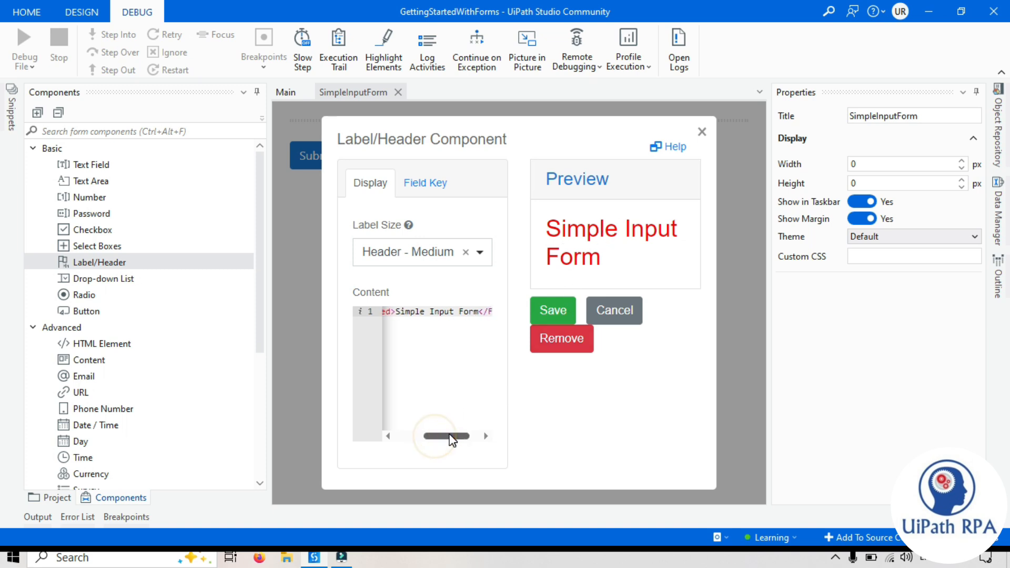
pyautogui.click(399, 311)
pyautogui.write('<b')
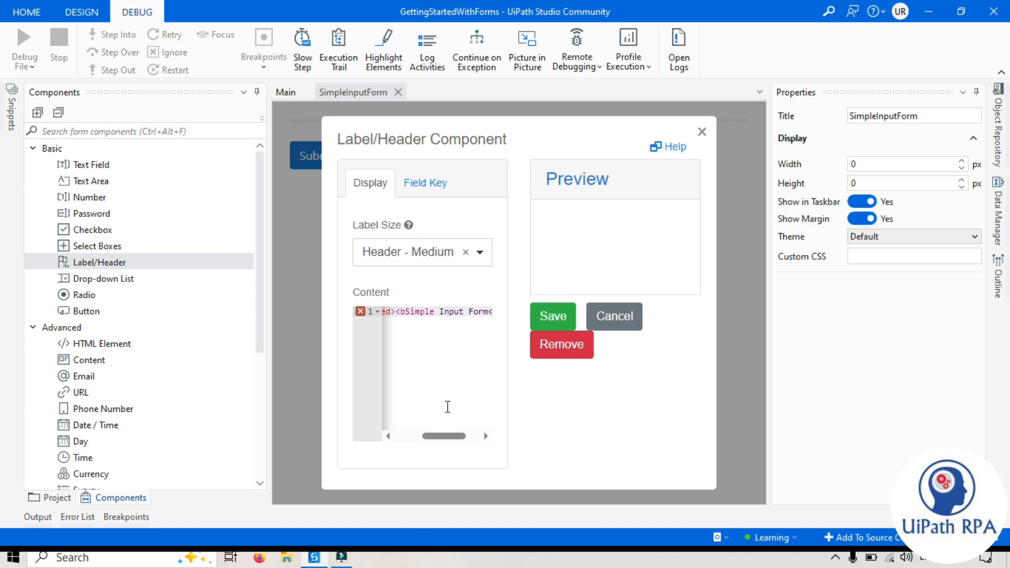
pyautogui.write('>')
pyautogui.press('Right')
pyautogui.press('Right')
pyautogui.press('Right')
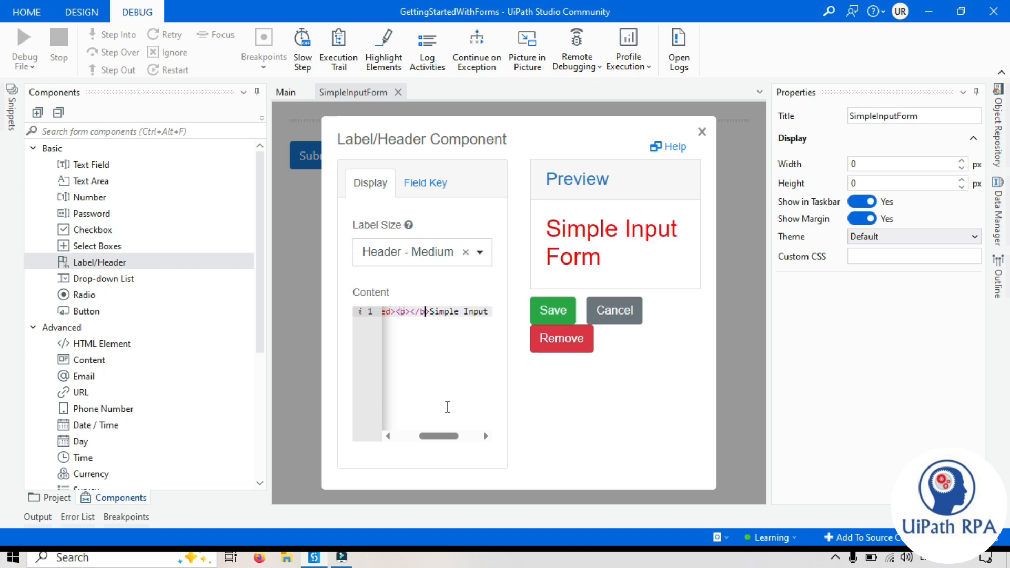
# Step: Move the closing </b> tag behind "Simple Input Form", just before </Font>, so the whole header text is enclosed
pyautogui.hotkey('shift', 'Left')
pyautogui.hotkey('shift', 'Left')
pyautogui.hotkey('shift', 'Left')
pyautogui.hotkey('shift', 'Left')
pyautogui.hotkey('ctrl', 'x')
pyautogui.press('Right')
pyautogui.press('Right')
pyautogui.press('Right')
pyautogui.press('Right')
pyautogui.press('Right')
pyautogui.press('Right')
pyautogui.press('Right')
pyautogui.press('Right')
pyautogui.press('Right')
pyautogui.press('Right')
pyautogui.press('Right')
pyautogui.press('Right')
pyautogui.press('Right')
pyautogui.press('Right')
pyautogui.press('Right')
pyautogui.press('Right')
pyautogui.press('Right')
pyautogui.press('Right')
pyautogui.press('Right')
pyautogui.press('Right')
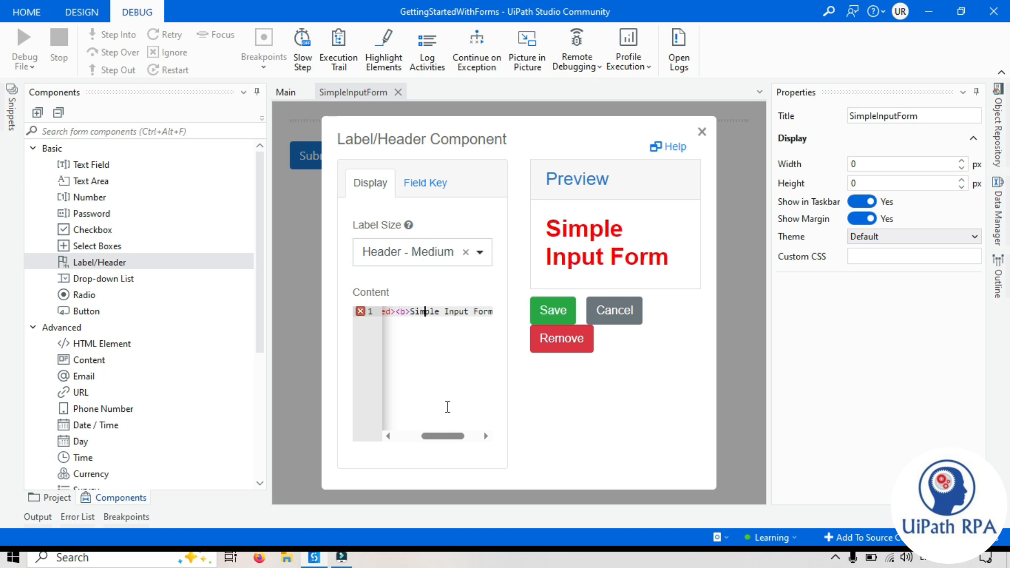
pyautogui.press('Left')
pyautogui.press('Left')
pyautogui.press('Left')
pyautogui.press('Left')
pyautogui.press('Left')
pyautogui.press('Left')
pyautogui.press('Left')
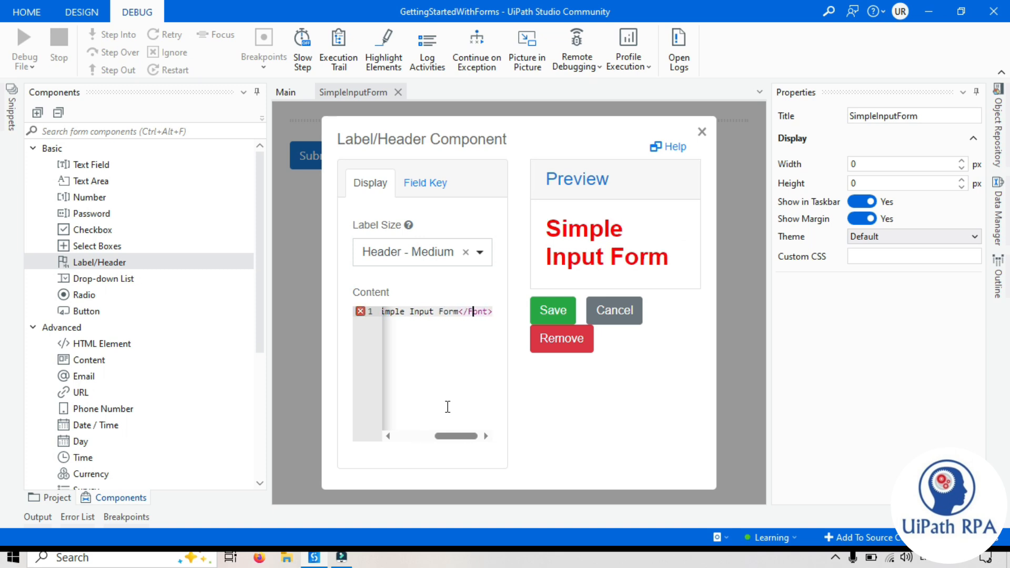
pyautogui.hotkey('ctrl', 'v')
pyautogui.click(649, 380)
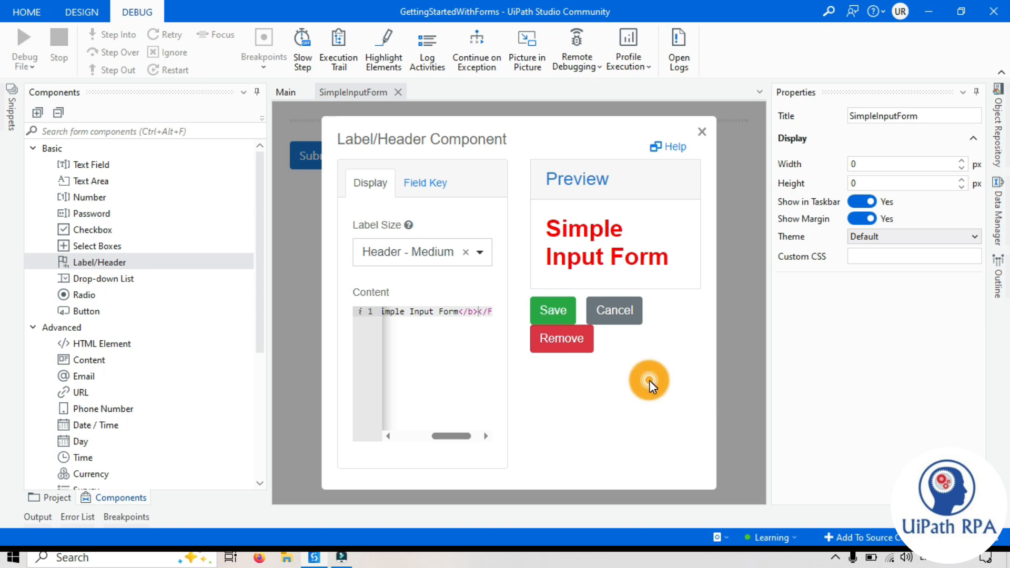
# Step: Set the Label/Header component's property name to "header" and save the component
pyautogui.click(425, 184)
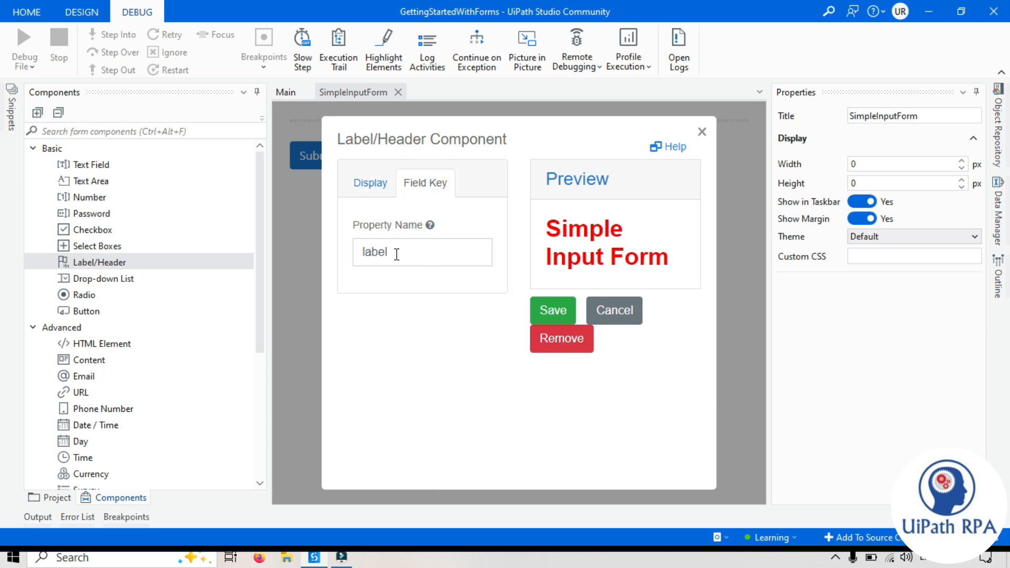
pyautogui.moveTo(396, 254); pyautogui.dragTo(337, 259)
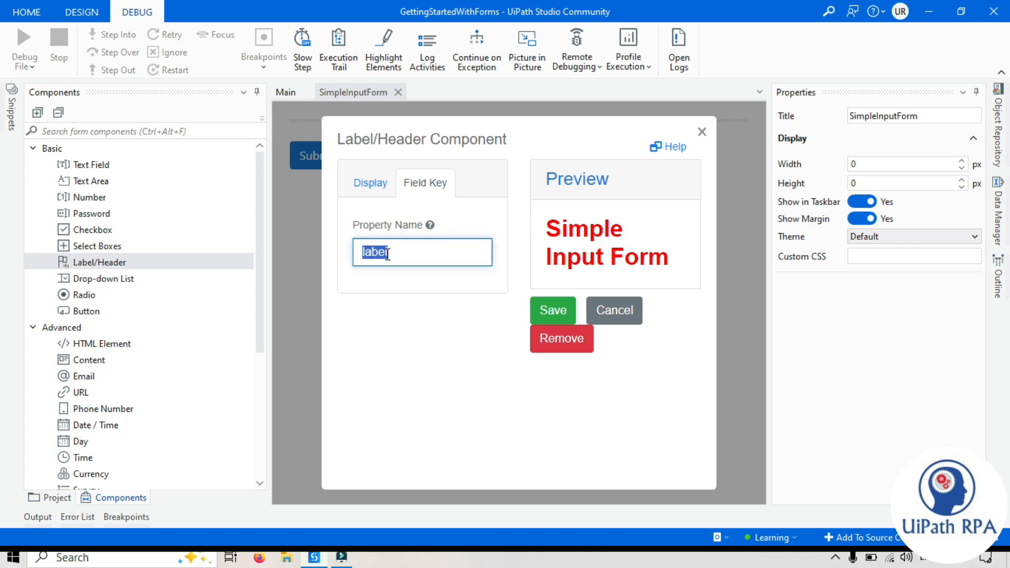
pyautogui.write('header')
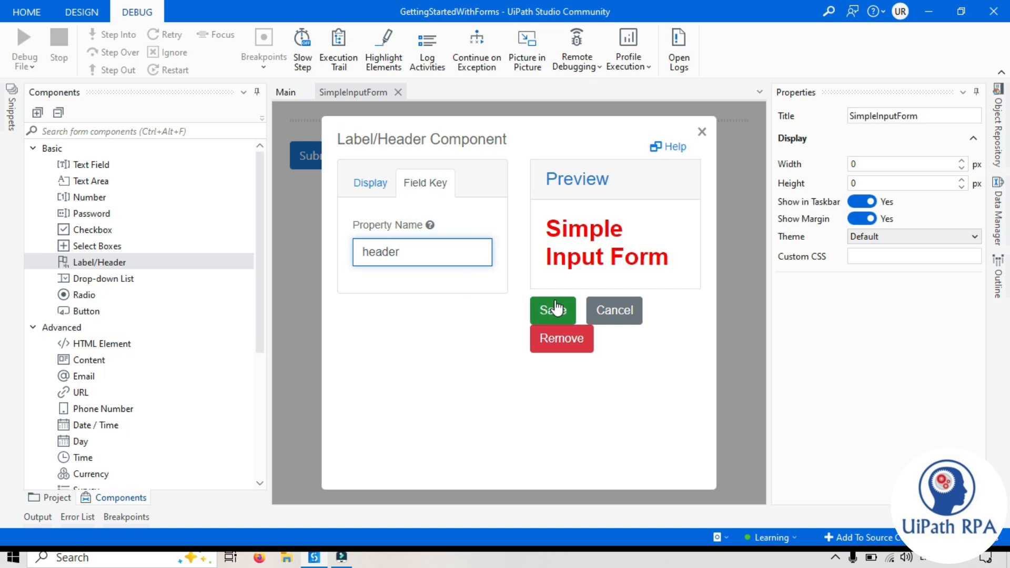
pyautogui.click(556, 309)
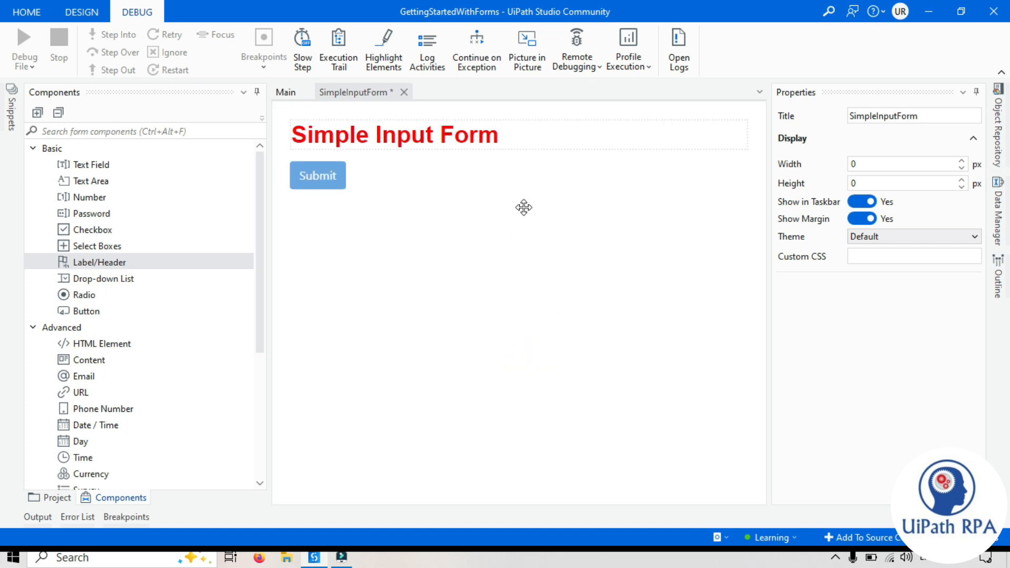
pyautogui.click(377, 313)
# Step: Add a Text Field component between the header and the Submit button and set its label to "Name"
pyautogui.moveTo(116, 165); pyautogui.dragTo(339, 153)
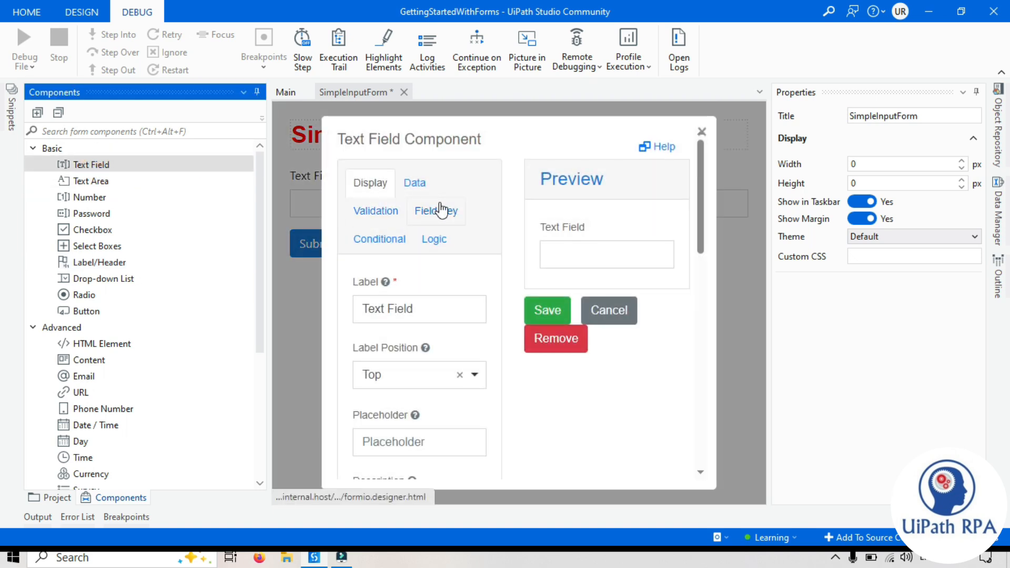
pyautogui.tripleClick(419, 308)
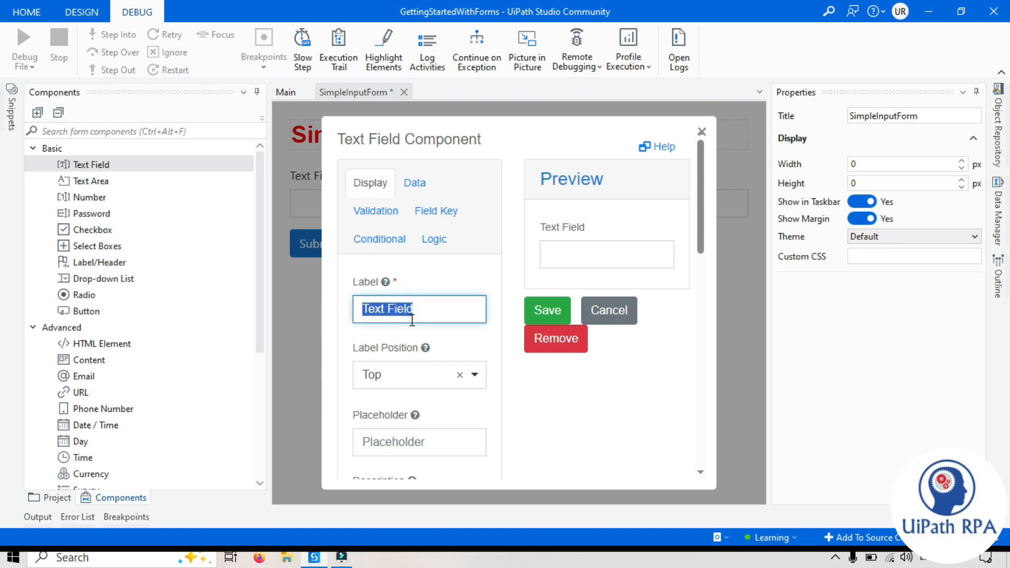
pyautogui.press('BackSpace')
pyautogui.write('Name')
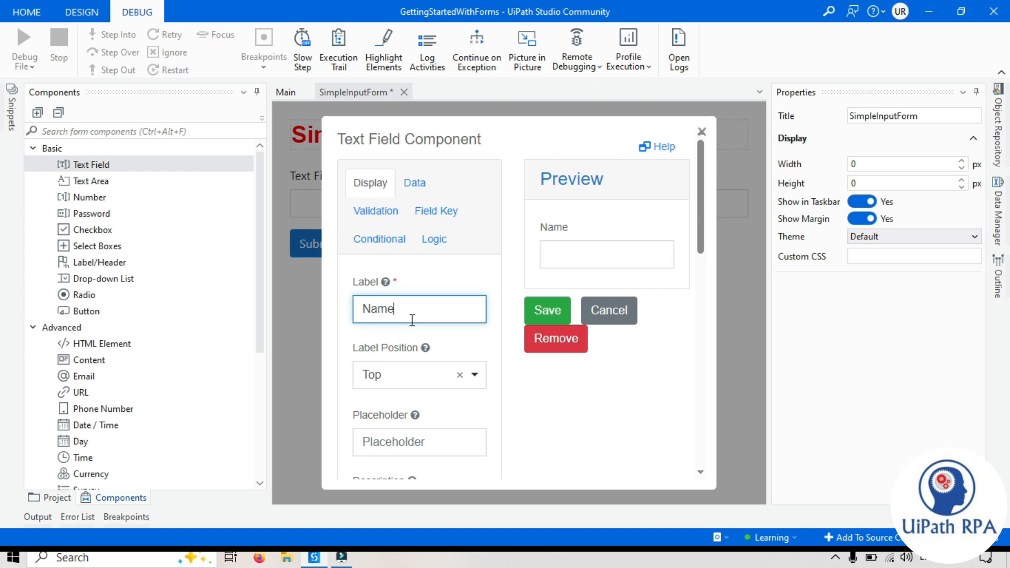
pyautogui.click(557, 243)
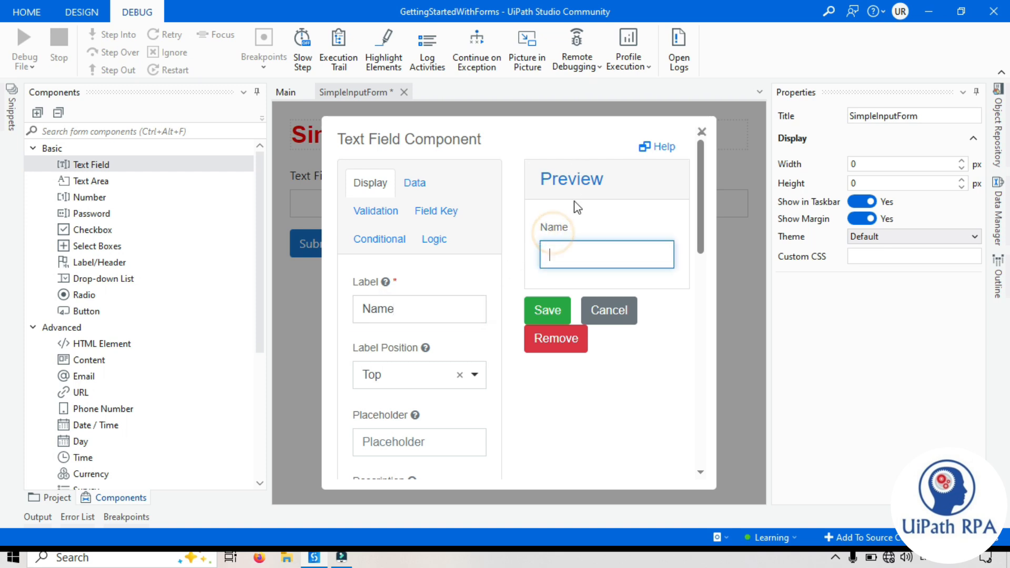
pyautogui.click(543, 225)
pyautogui.moveTo(543, 226); pyautogui.dragTo(568, 232)
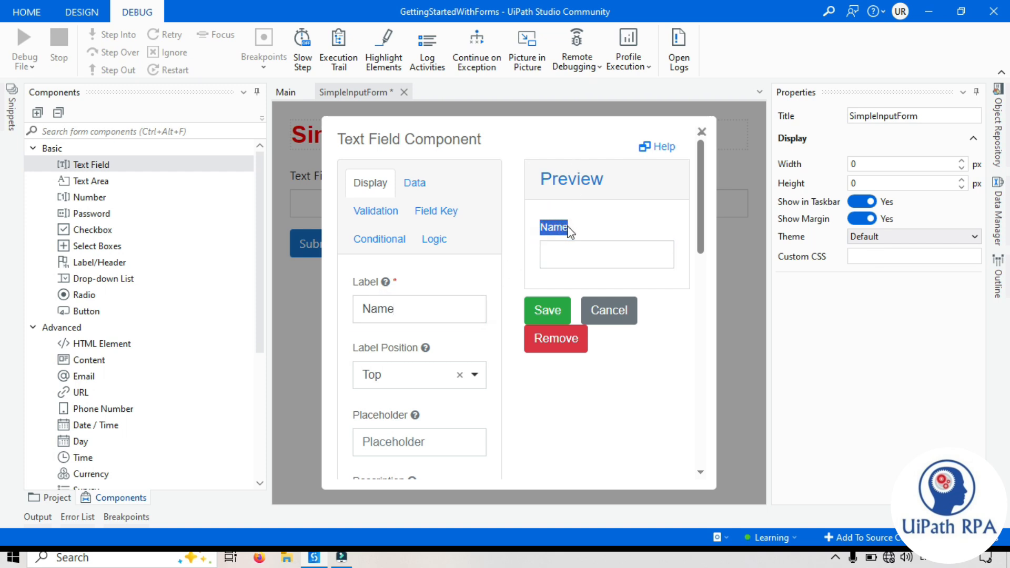
# Step: Review the Name text field's property name and advanced logic settings, and save the component
pyautogui.click(436, 210)
pyautogui.moveTo(396, 309); pyautogui.dragTo(361, 310)
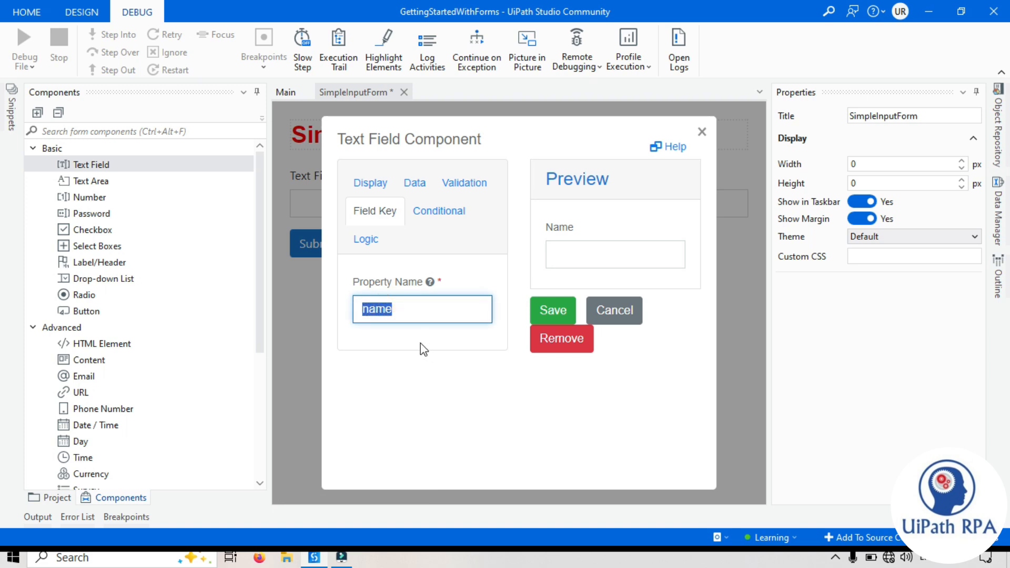
pyautogui.click(365, 239)
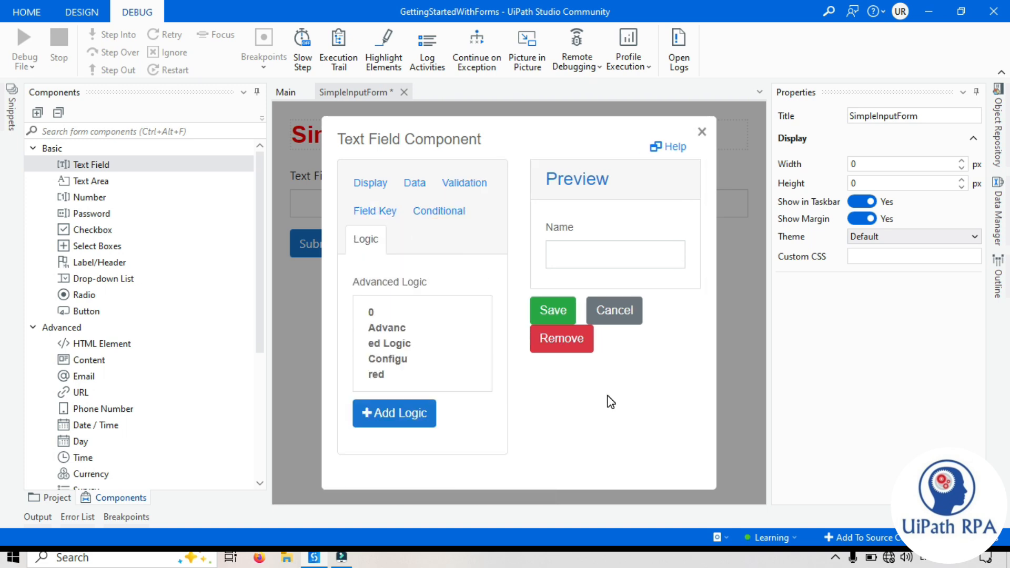
pyautogui.click(560, 311)
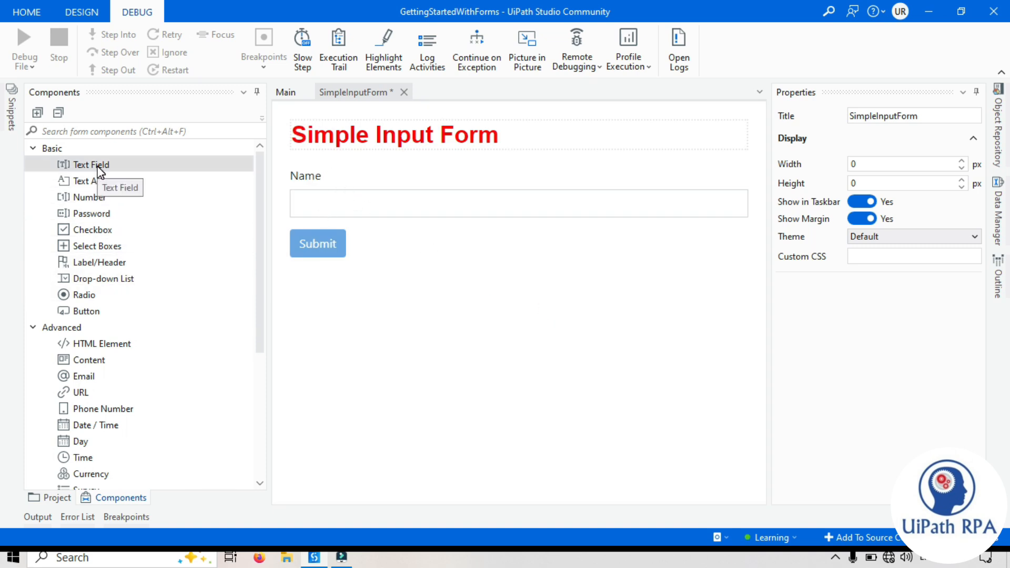
# Step: Add a Number component below the Name field, label it "Age" and save it
pyautogui.moveTo(87, 199); pyautogui.dragTo(328, 230)
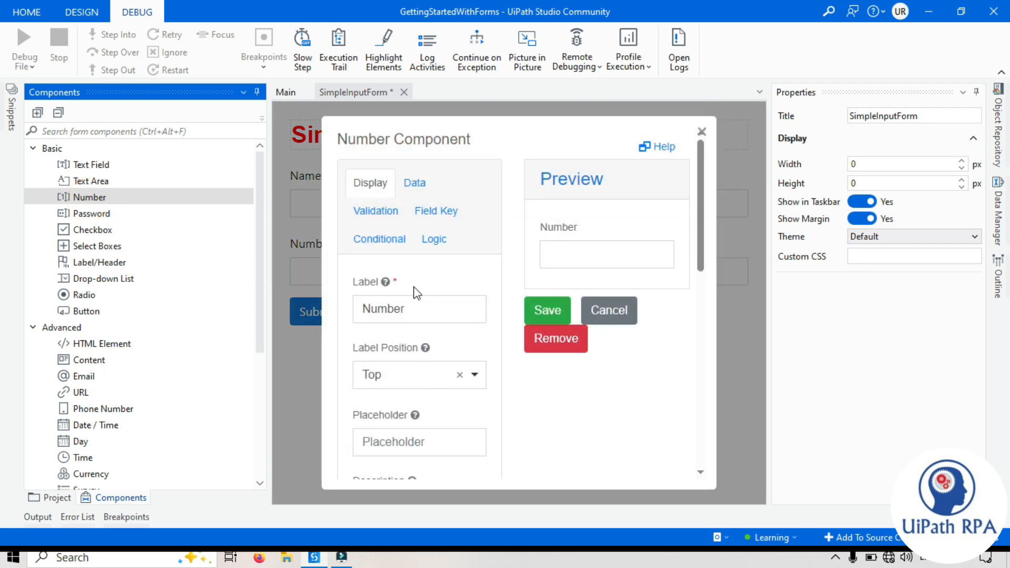
pyautogui.moveTo(422, 309); pyautogui.dragTo(342, 321)
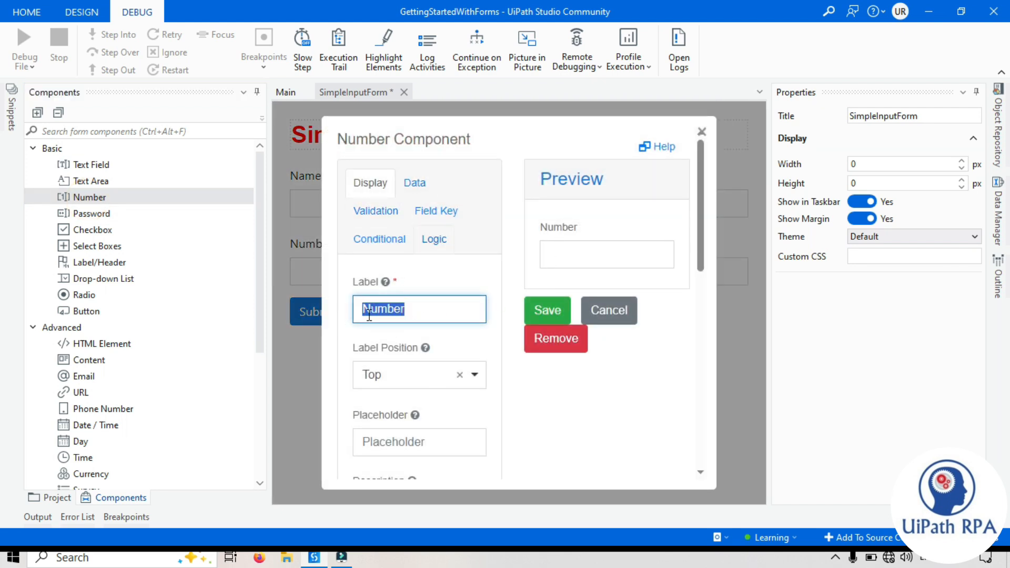
pyautogui.write('Age')
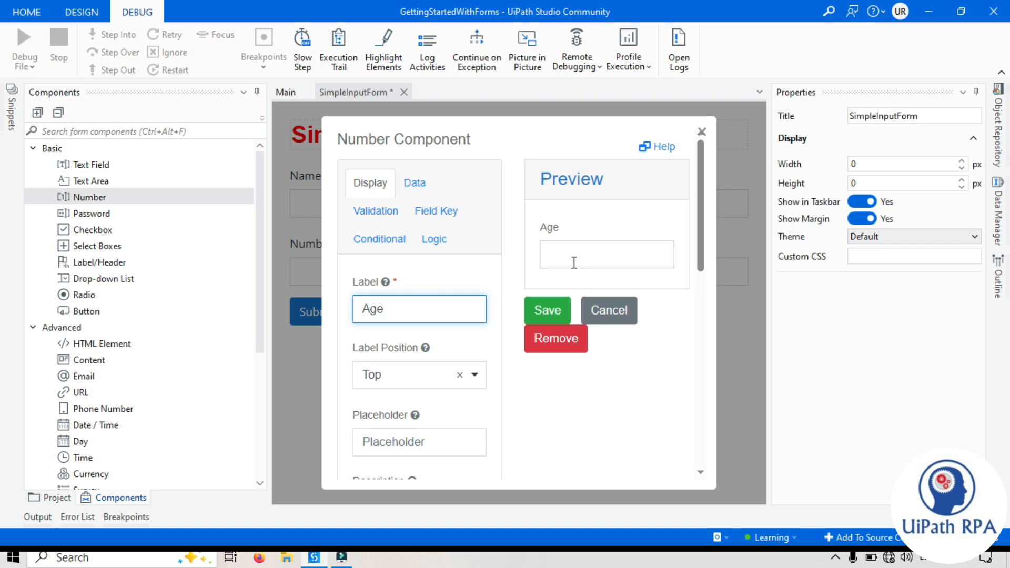
pyautogui.click(545, 314)
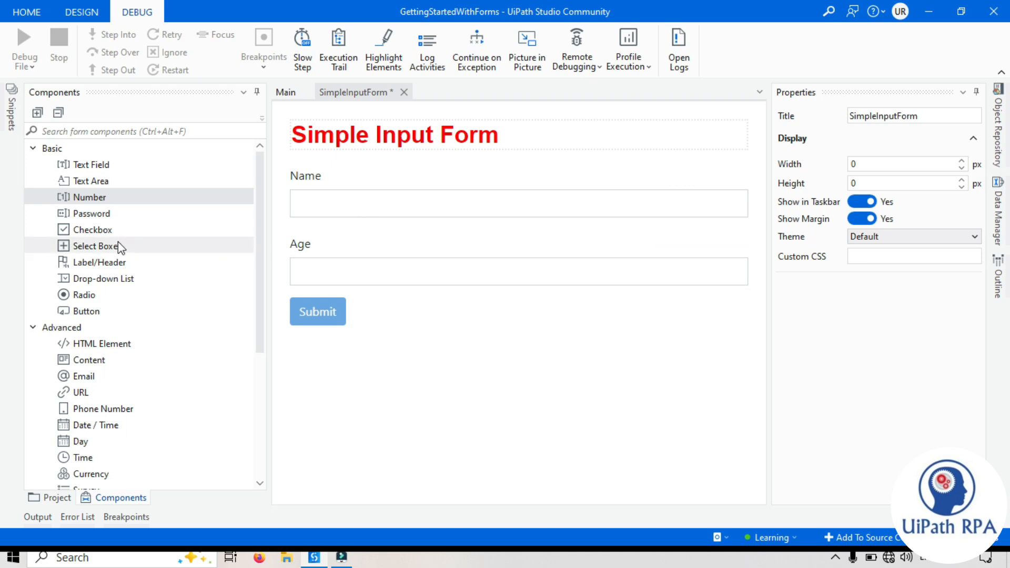
# Step: Add a Radio component between the Age field and the Submit button and set its label to "Gender"
pyautogui.moveTo(95, 294); pyautogui.dragTo(323, 296)
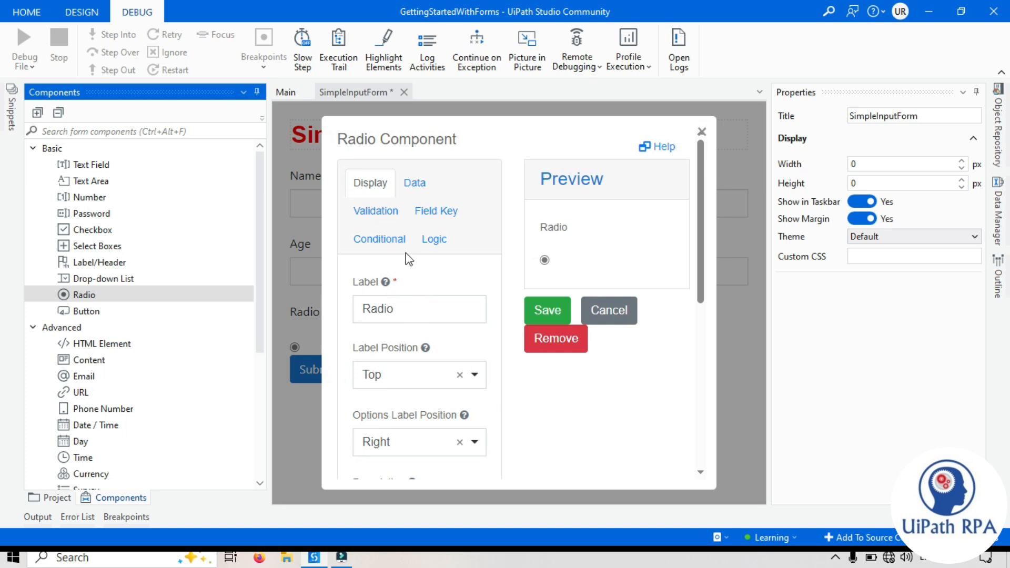
pyautogui.doubleClick(389, 309)
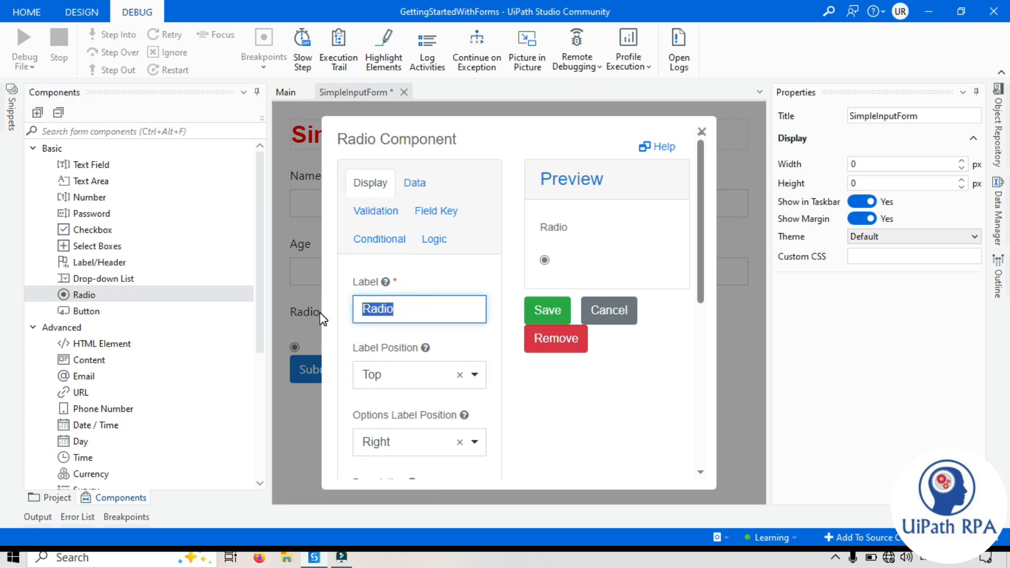
pyautogui.write('Gender')
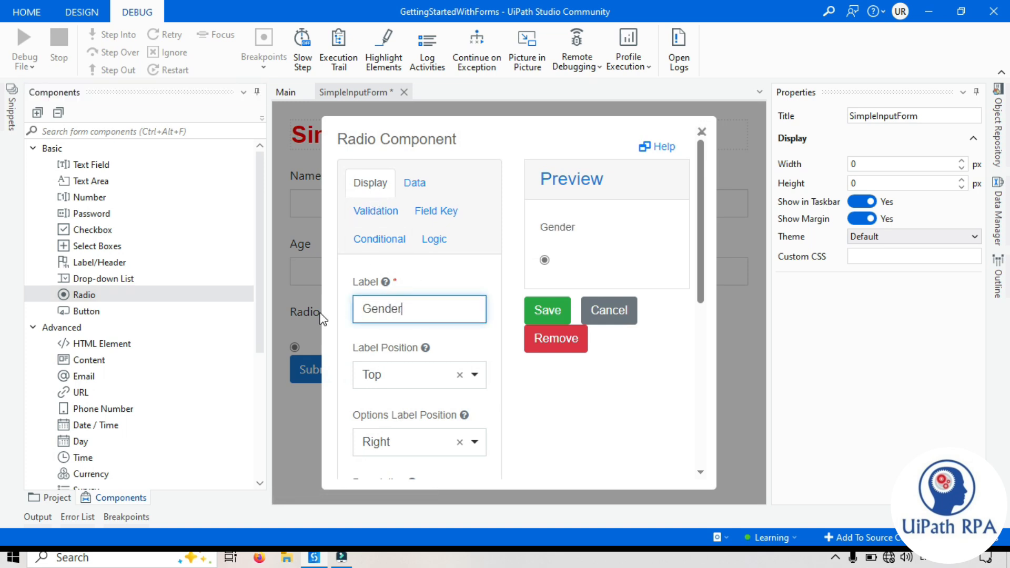
# Step: Add two more rows to the Gender radio component's data values for a total of three options
pyautogui.scroll(-3, 528, 398)
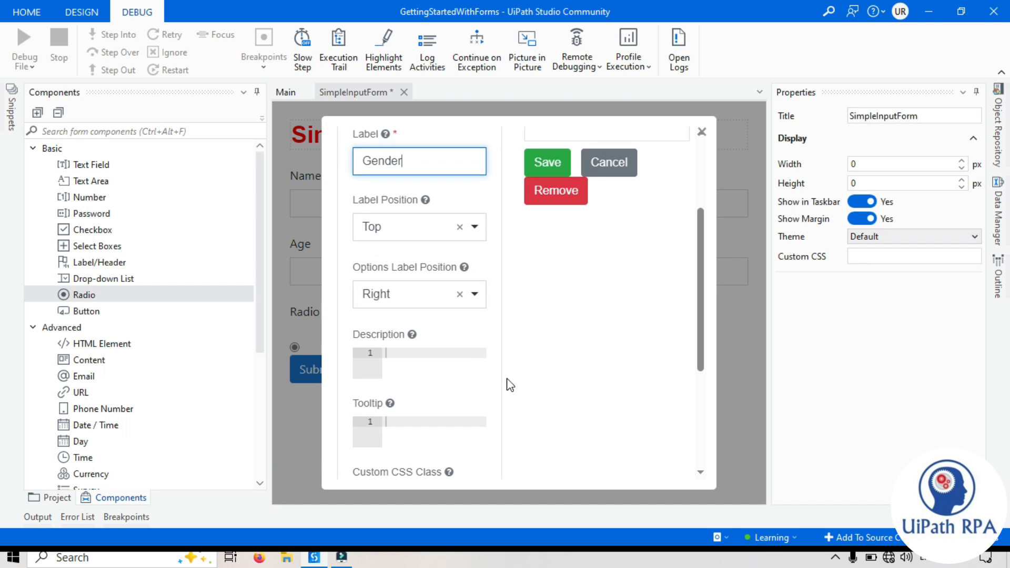
pyautogui.scroll(-4, 508, 387)
pyautogui.scroll(7, 510, 398)
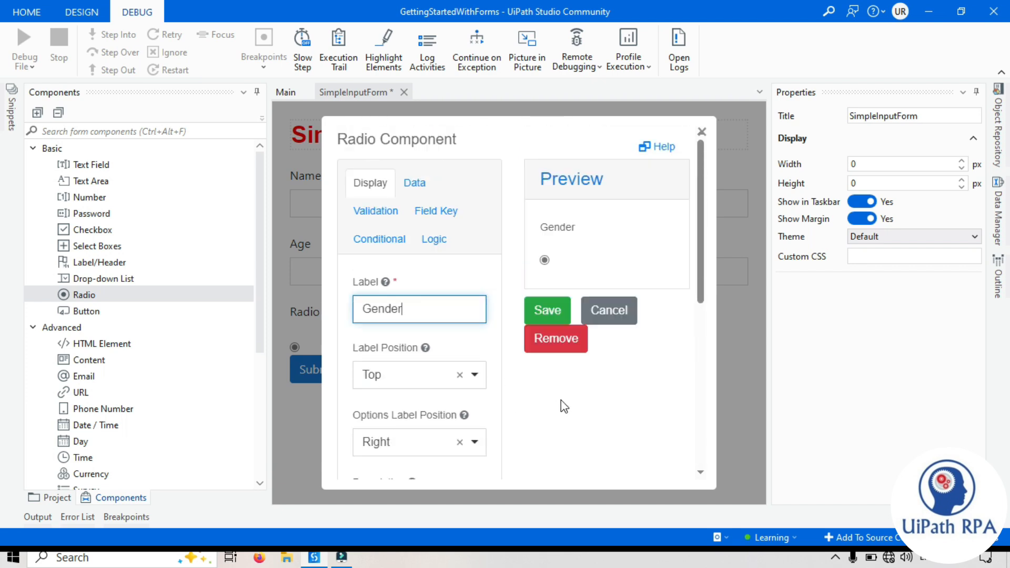
pyautogui.click(416, 185)
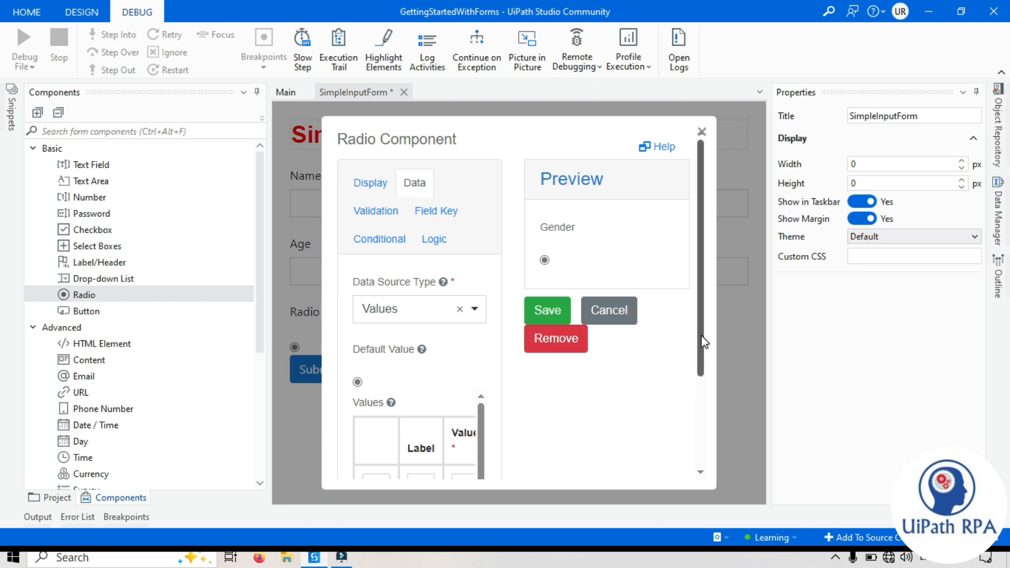
pyautogui.moveTo(701, 336); pyautogui.dragTo(701, 441)
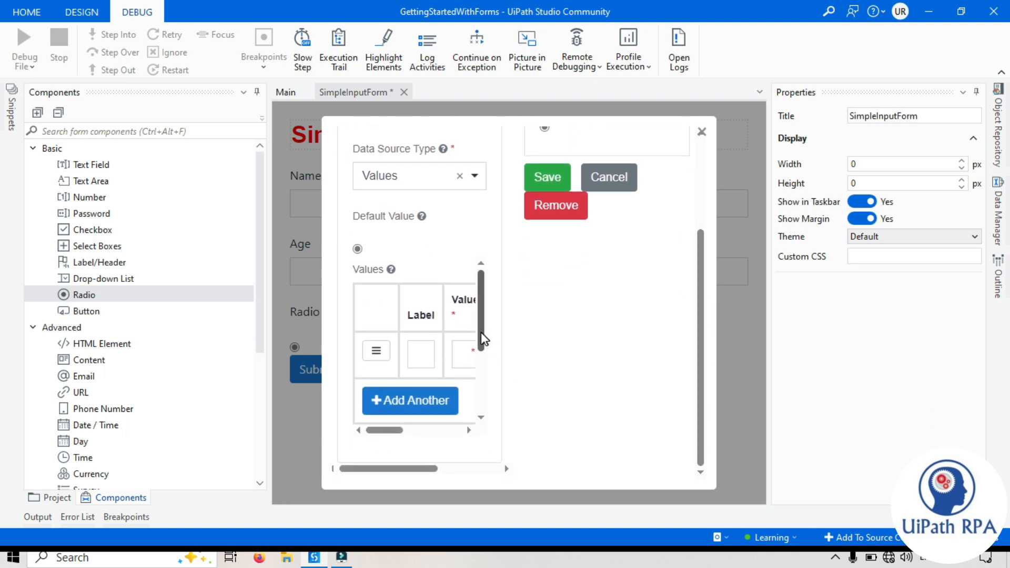
pyautogui.moveTo(480, 338)
pyautogui.mouseDown()
pyautogui.moveTo(480, 363)
pyautogui.moveTo(483, 344)
pyautogui.mouseUp()
pyautogui.click(408, 387)
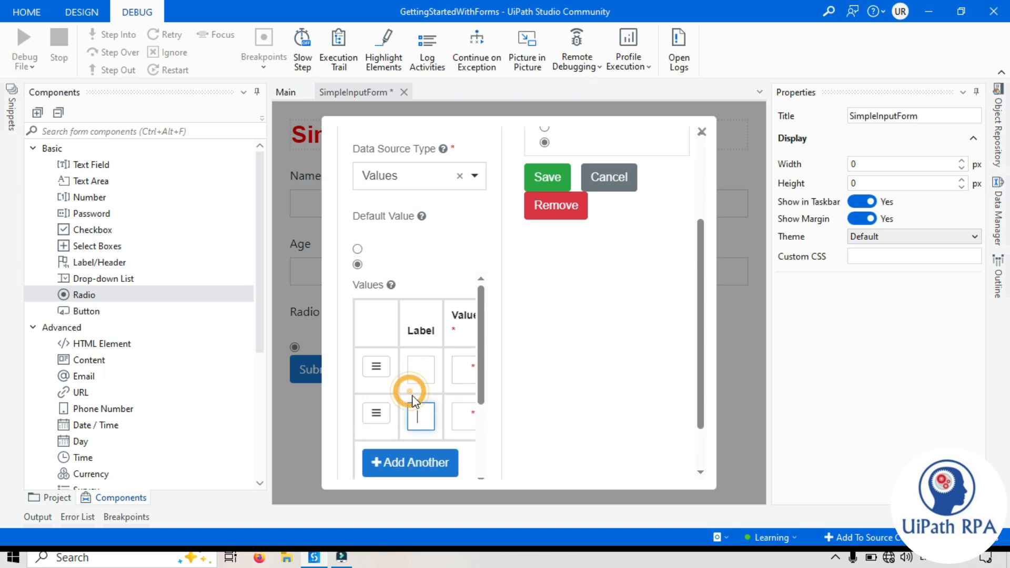
pyautogui.click(428, 462)
# Step: Label the three Gender radio options "Male", "Female" and "Others" in order
pyautogui.click(429, 385)
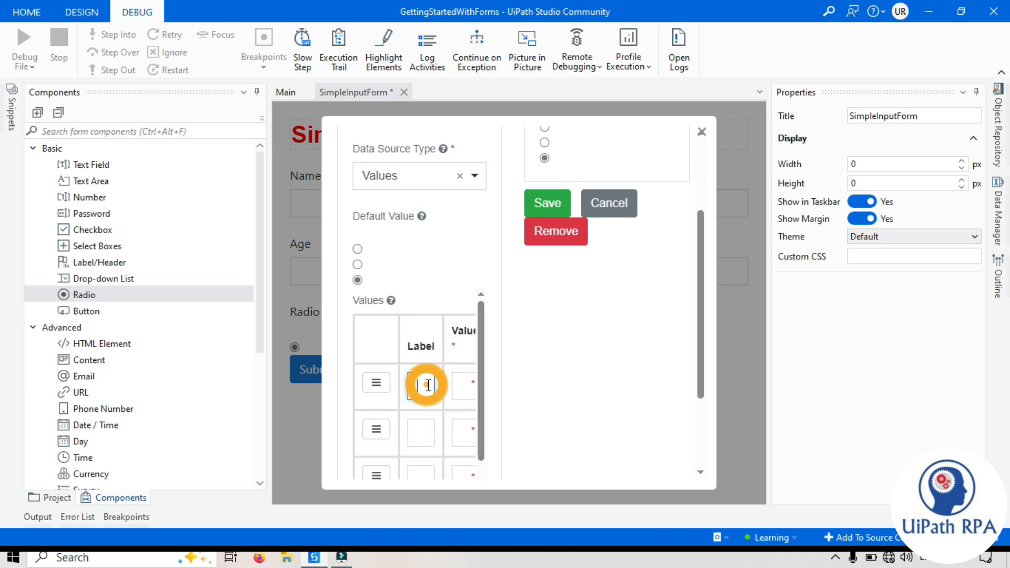
pyautogui.write('Ma')
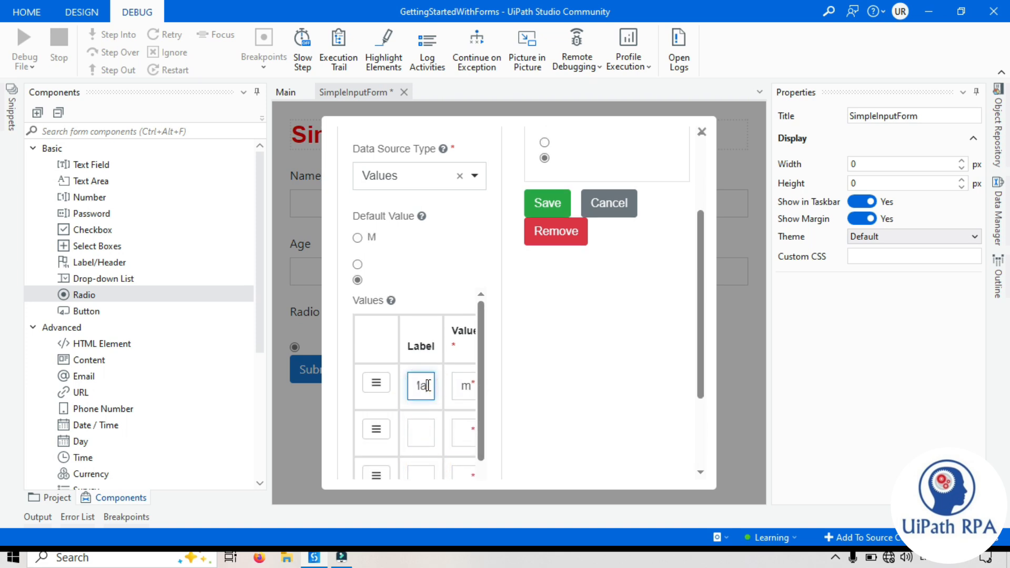
pyautogui.write('le')
pyautogui.click(421, 432)
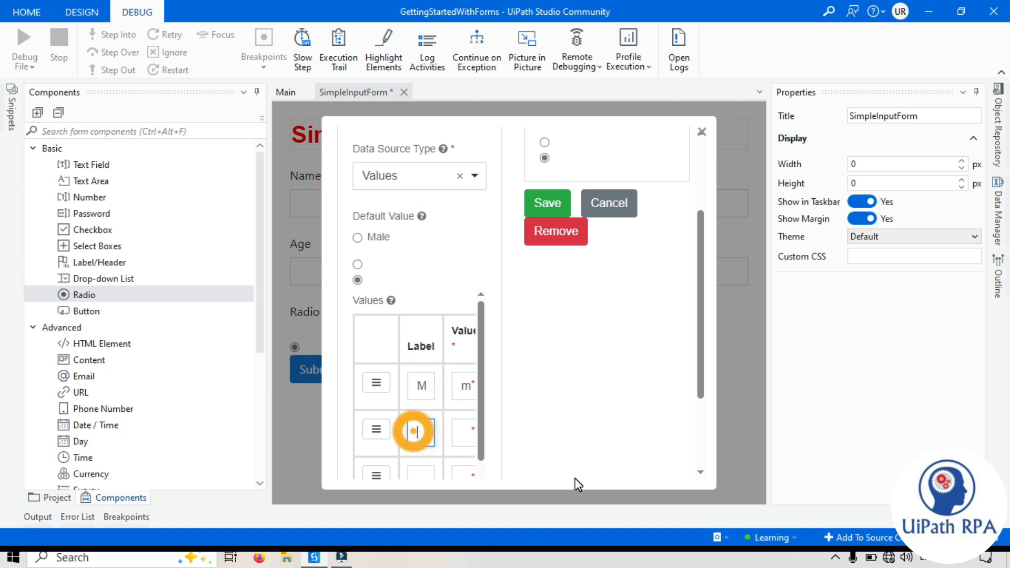
pyautogui.write('Fema')
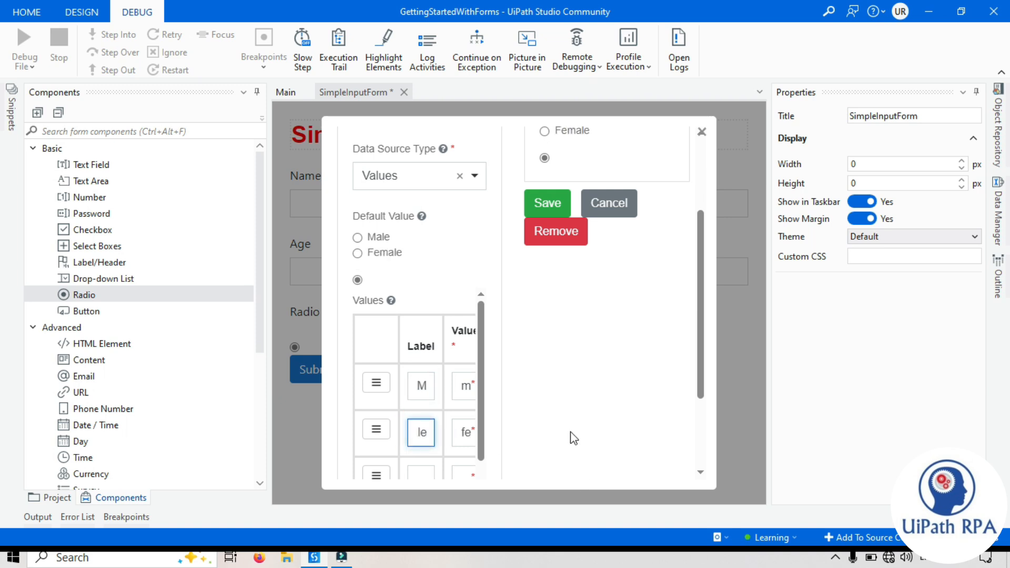
pyautogui.scroll(-5, 469, 405)
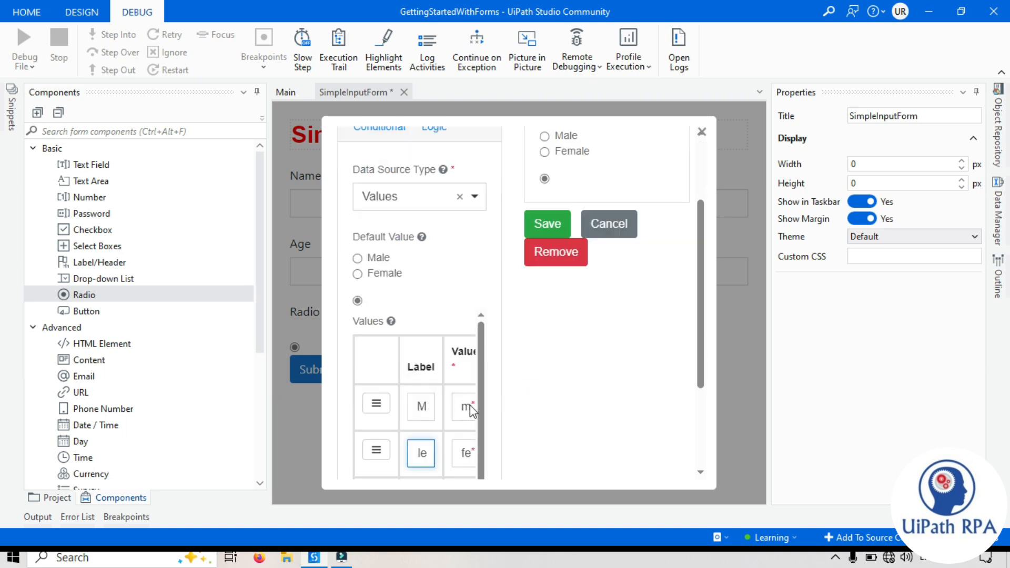
pyautogui.click(416, 363)
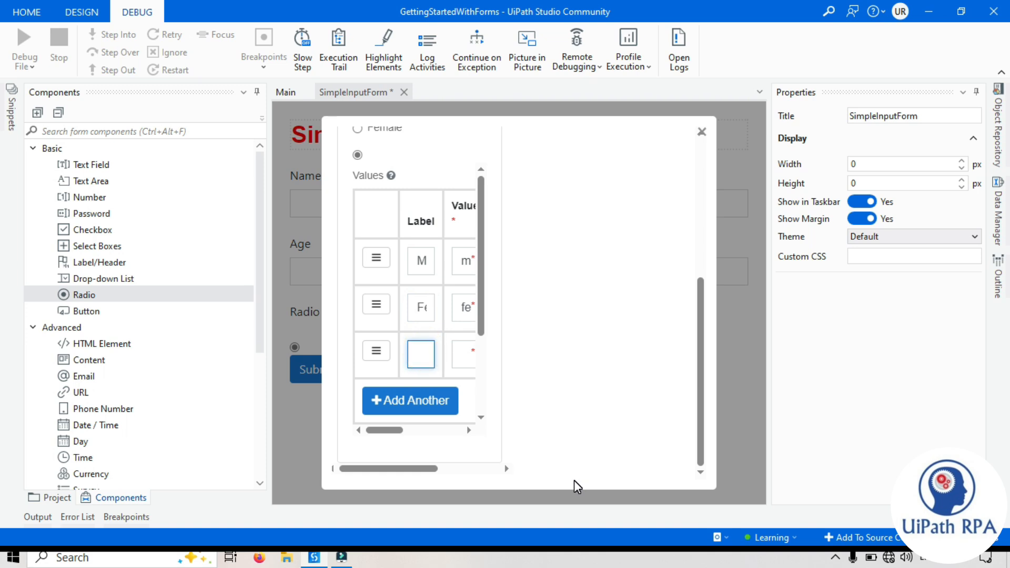
pyautogui.write('Others')
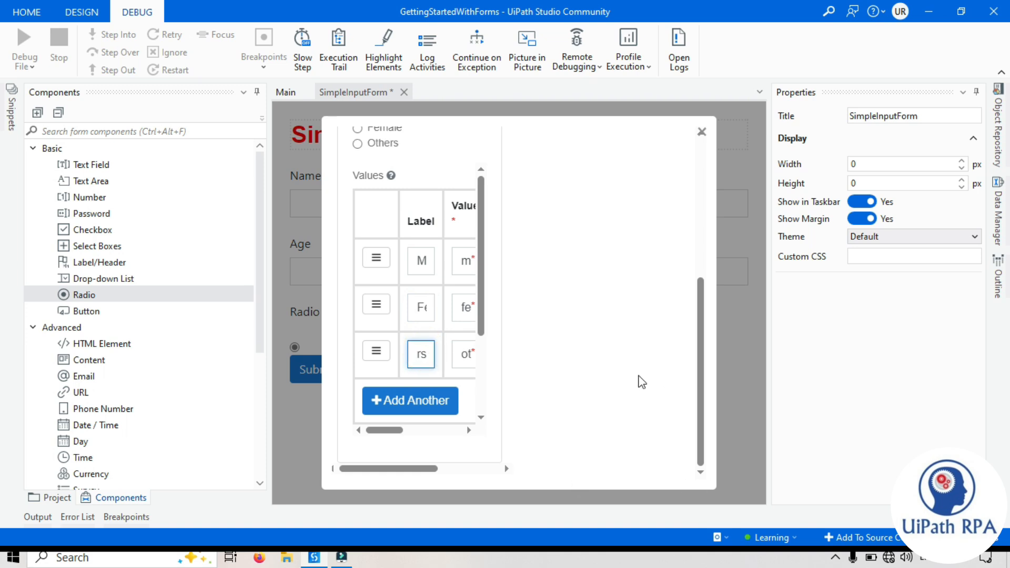
# Step: Check the values paired with the Gender option labels and save the Radio component
pyautogui.click(612, 352)
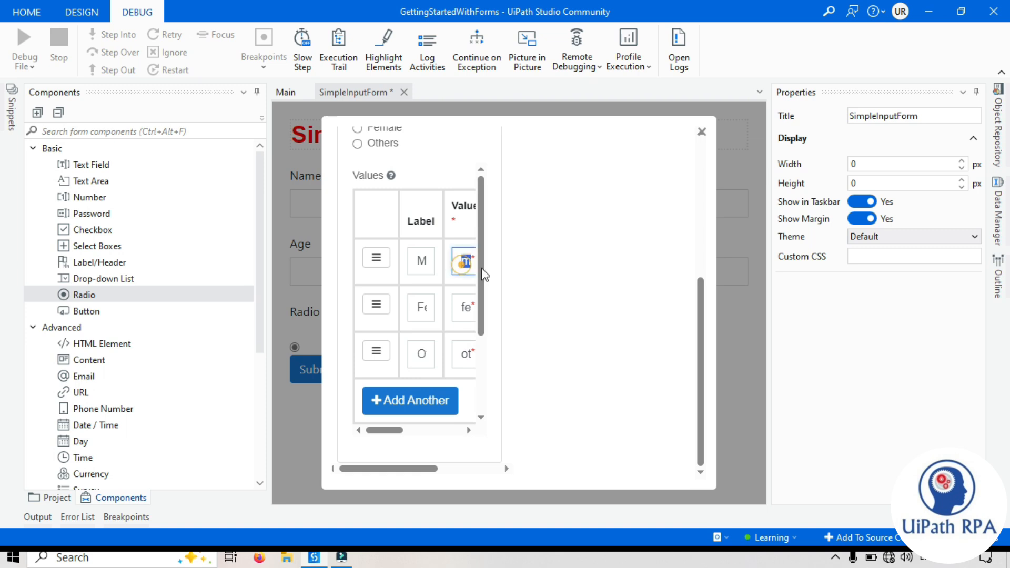
pyautogui.hscroll(5, 437, 284)
pyautogui.moveTo(445, 430); pyautogui.dragTo(394, 443)
pyautogui.click(604, 275)
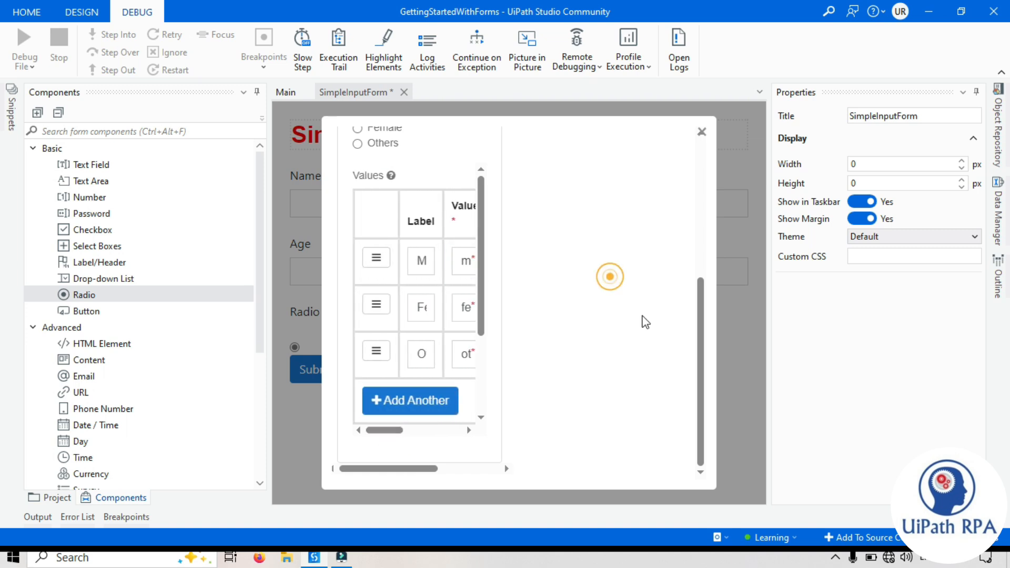
pyautogui.scroll(5, 644, 321)
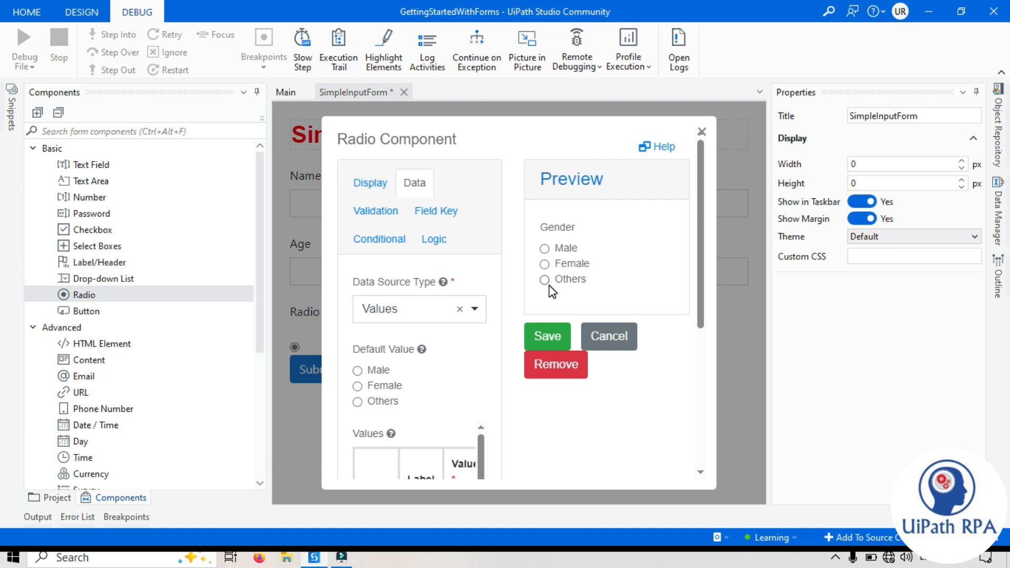
pyautogui.click(546, 336)
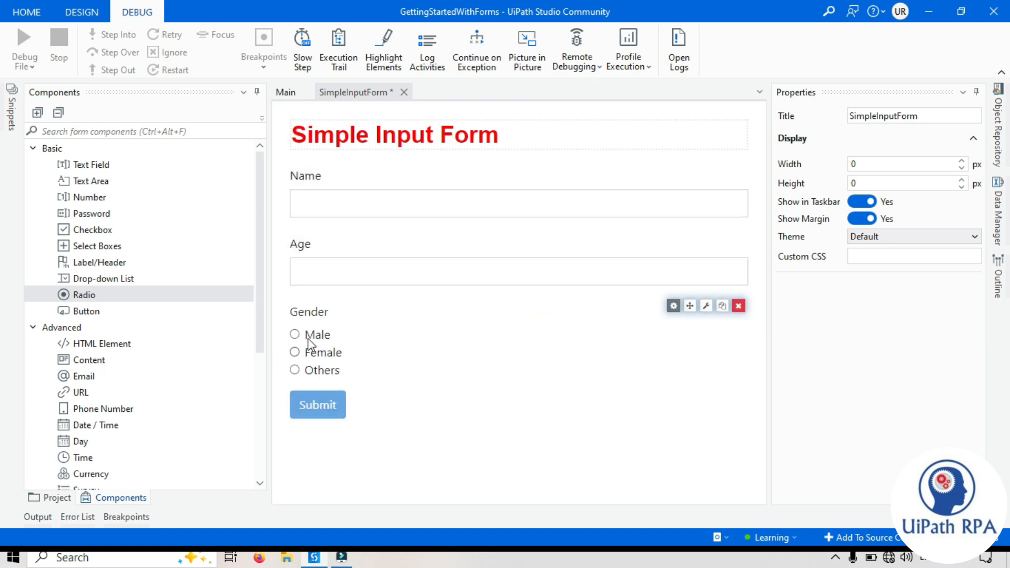